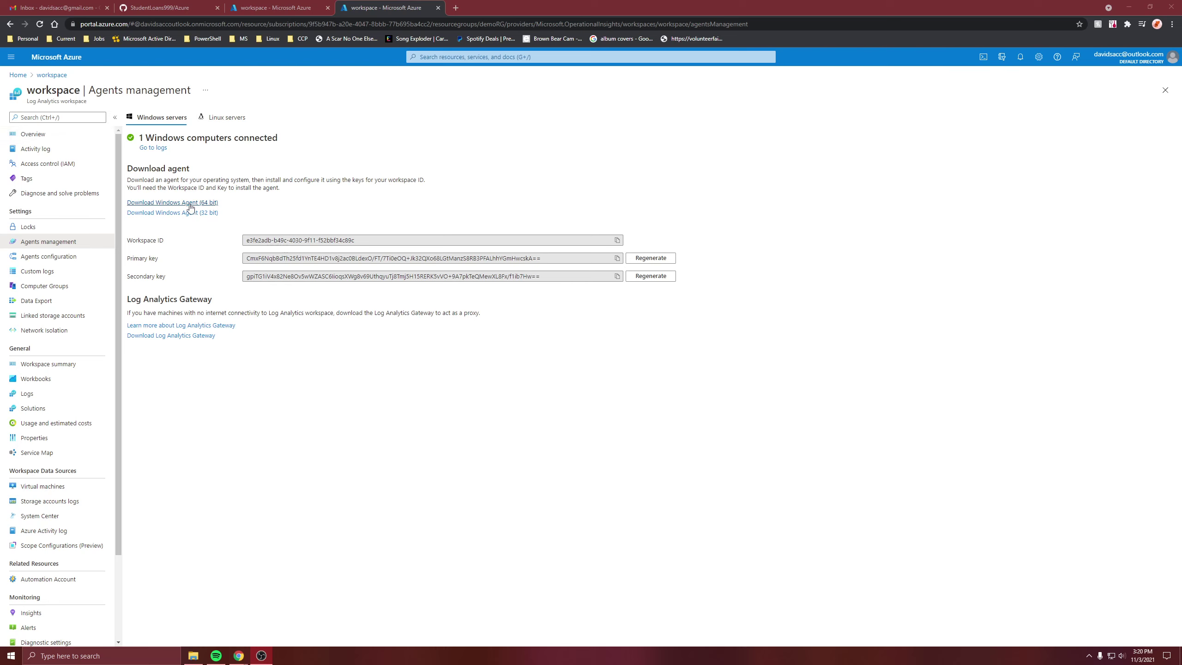
- Open the overview page of the demoVM3 virtual machine from the Azure home page
click(17, 74)
click(424, 137)
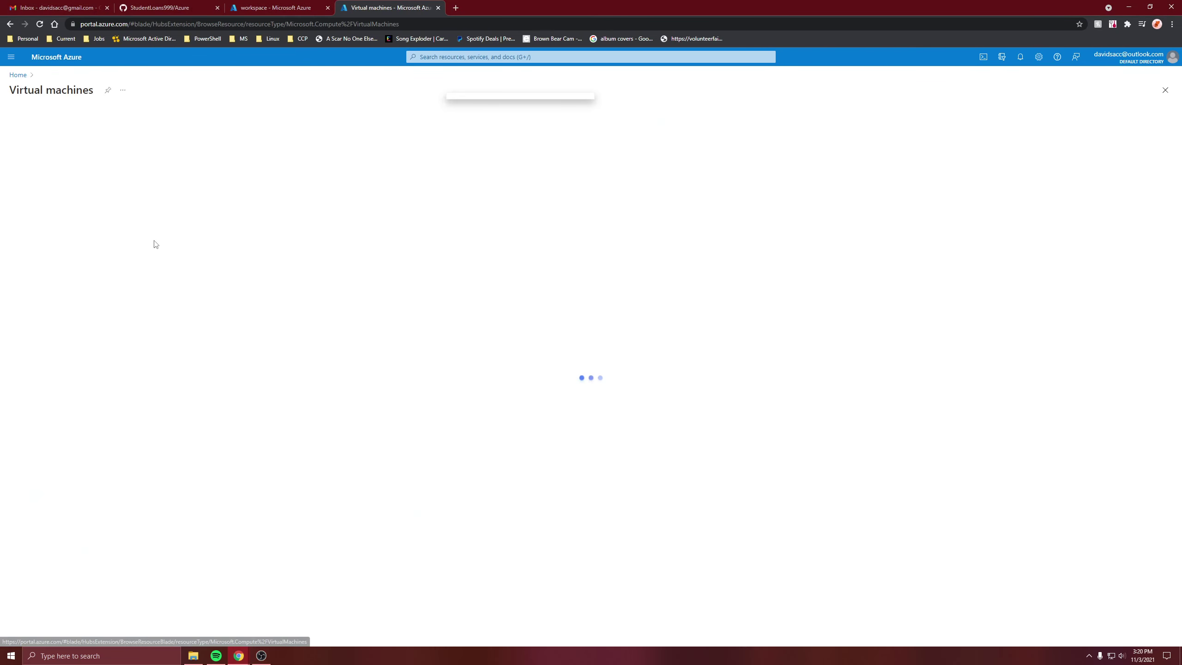
click(59, 222)
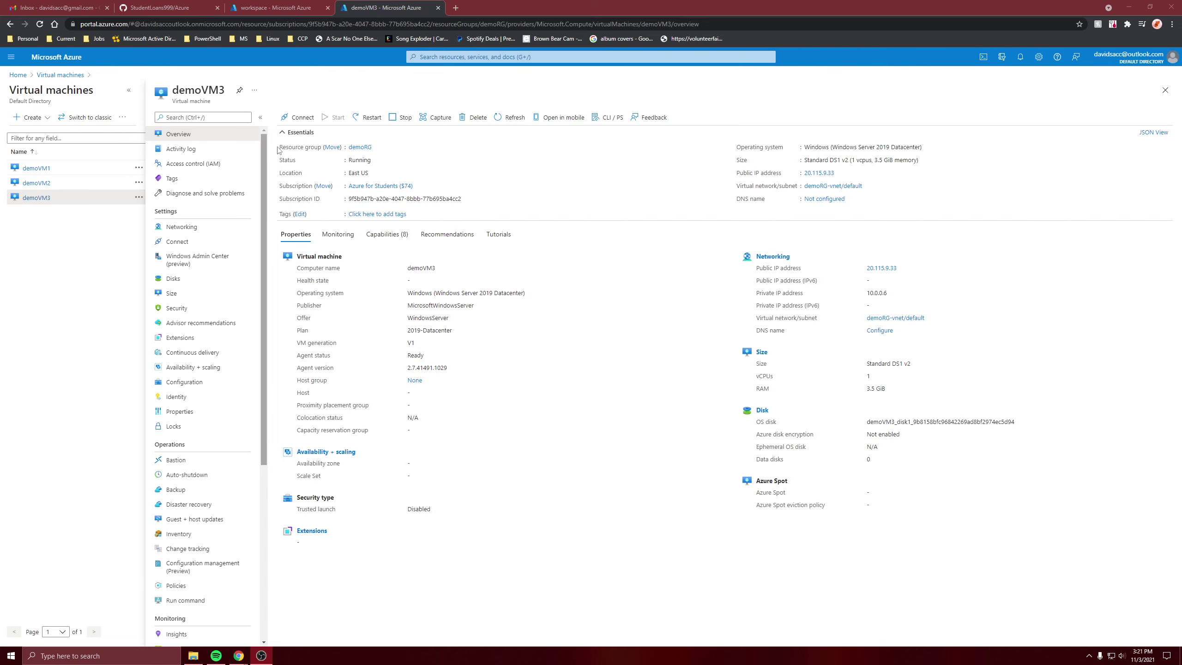
- Delete SE_TestEngine and SE-Aplus-Core1 from C:\Temp while choosing where to save the 64-bit Windows agent, and cancel that save
click(305, 9)
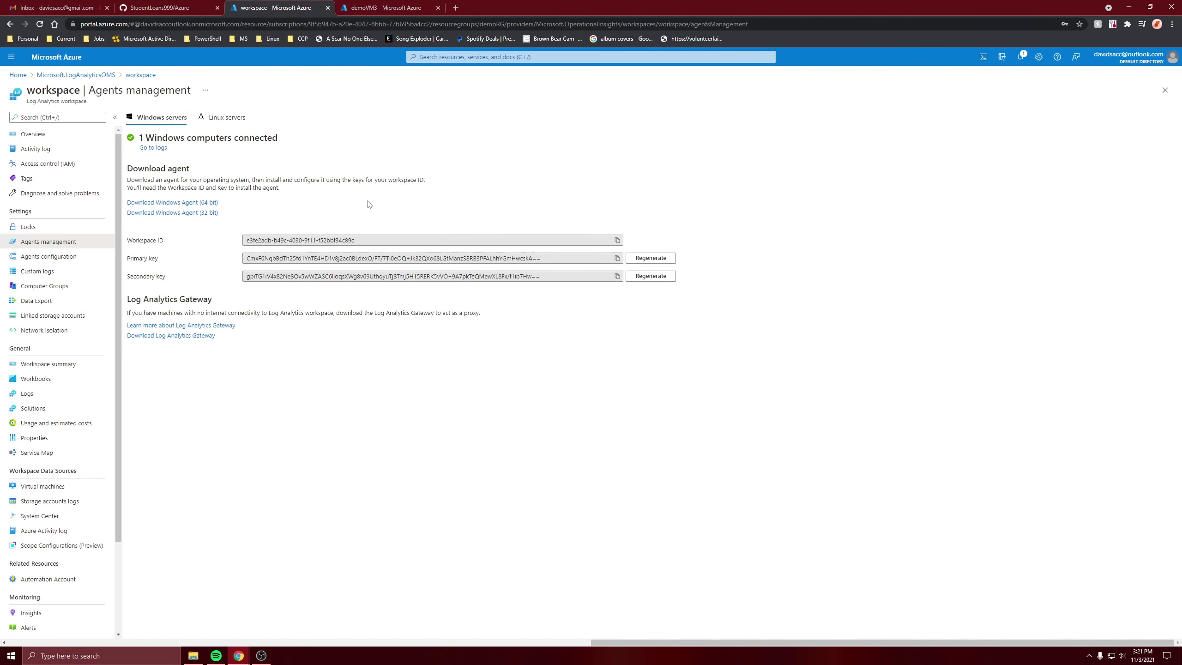
click(214, 203)
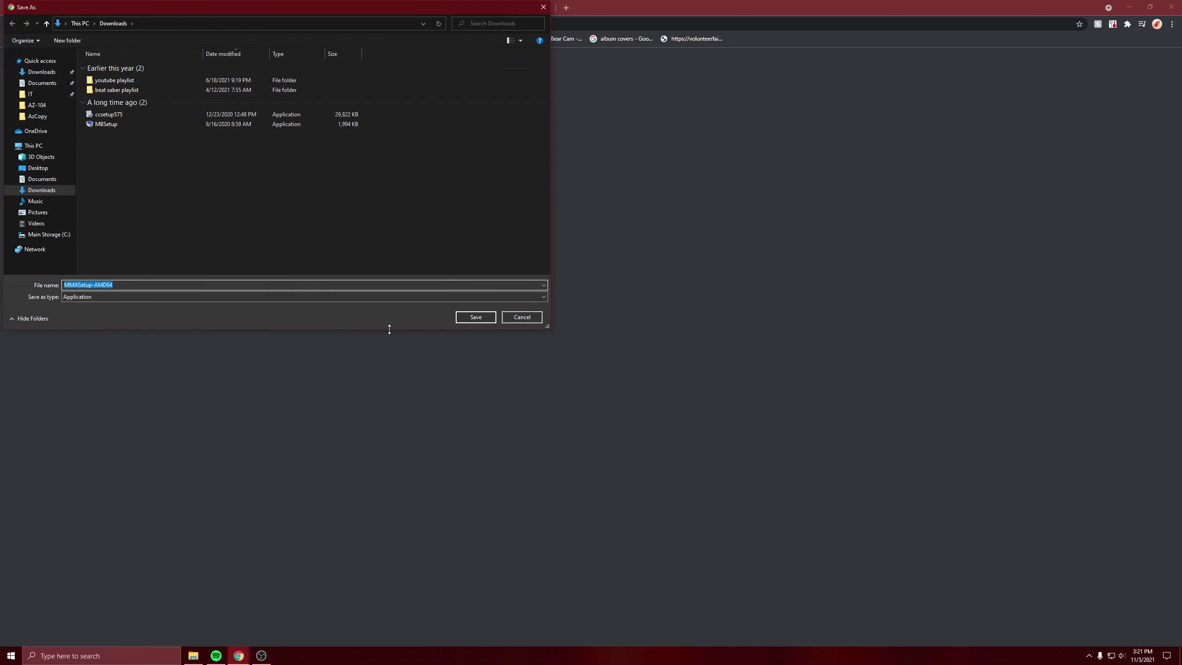
click(49, 234)
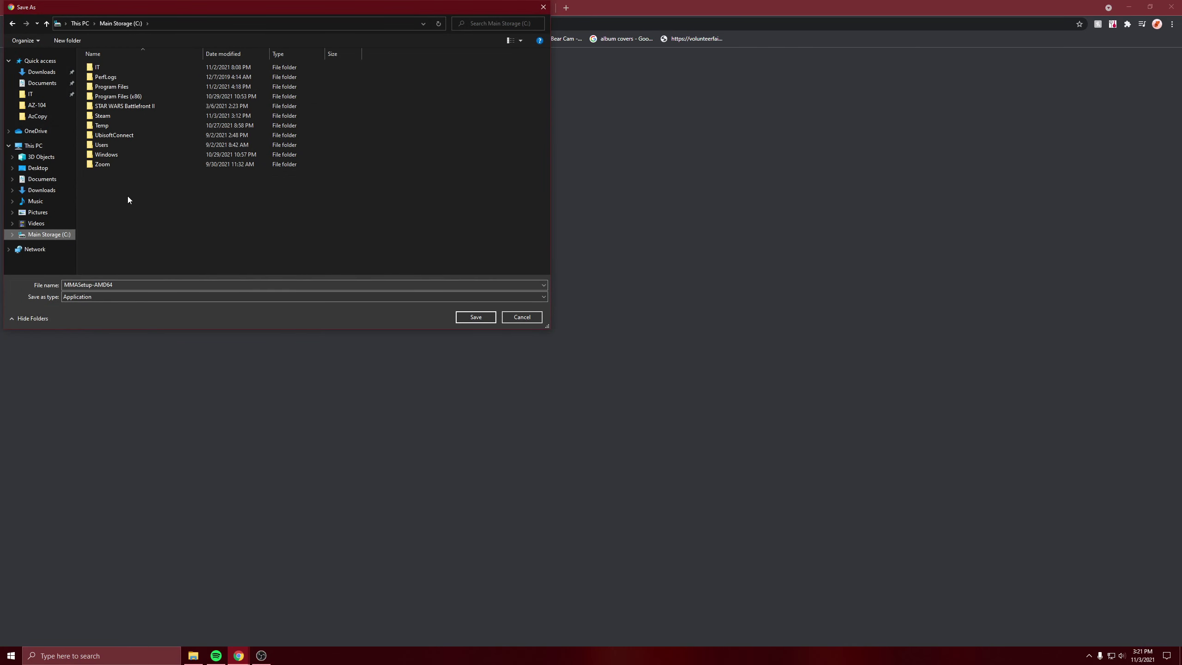
double_click(107, 124)
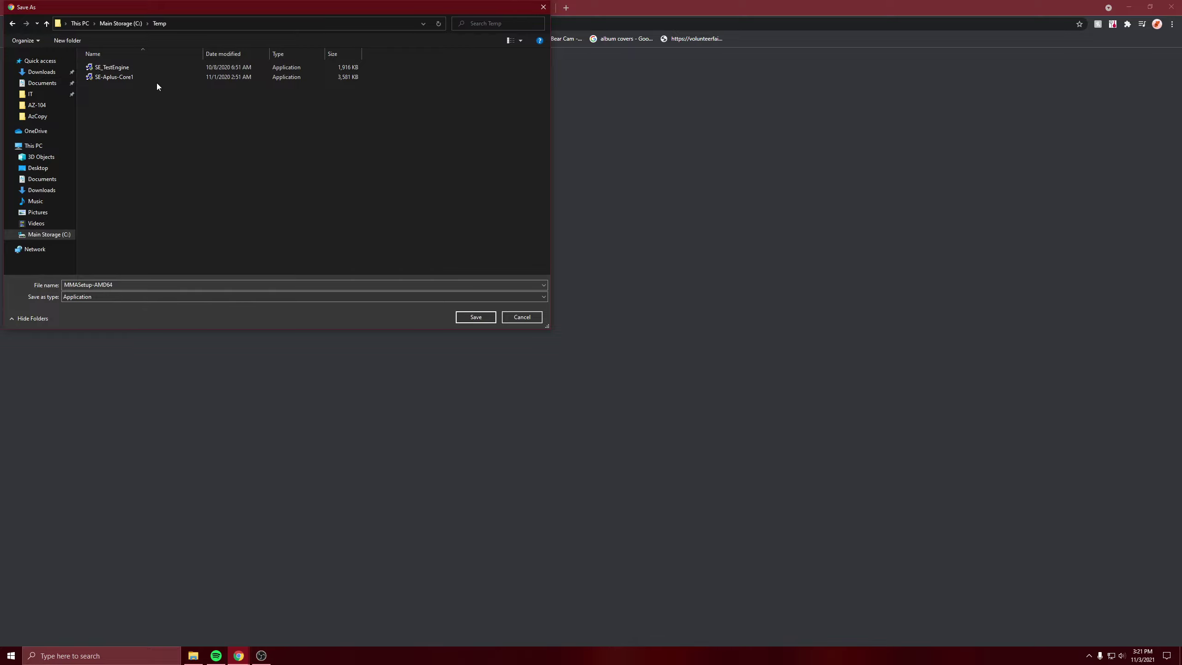
click(157, 69)
key(Delete)
key(Delete)
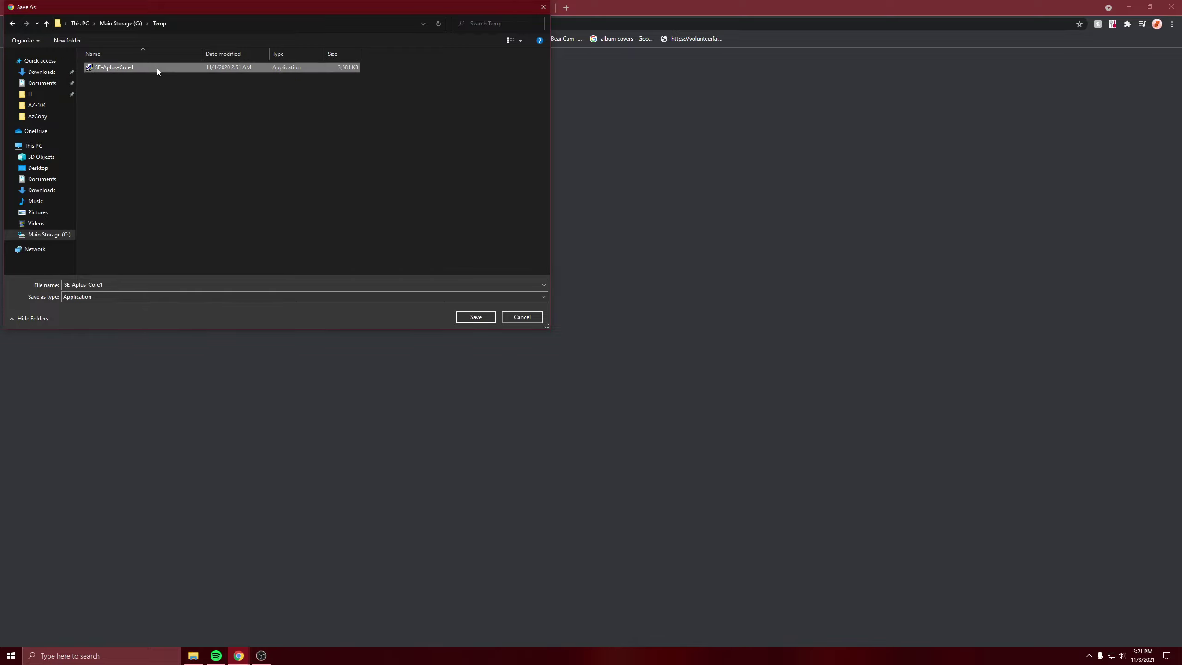
click(522, 317)
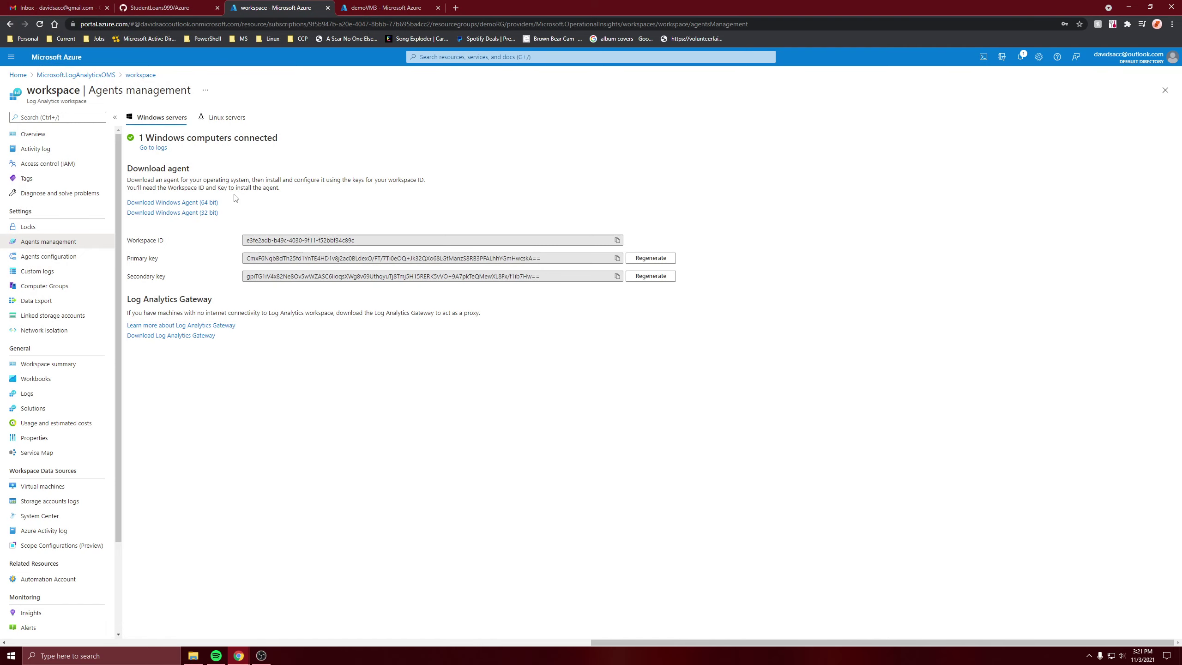
- Download the 64-bit Windows agent for the Log Analytics workspace as MMASetup-AMD64 into C:\Temp
click(215, 203)
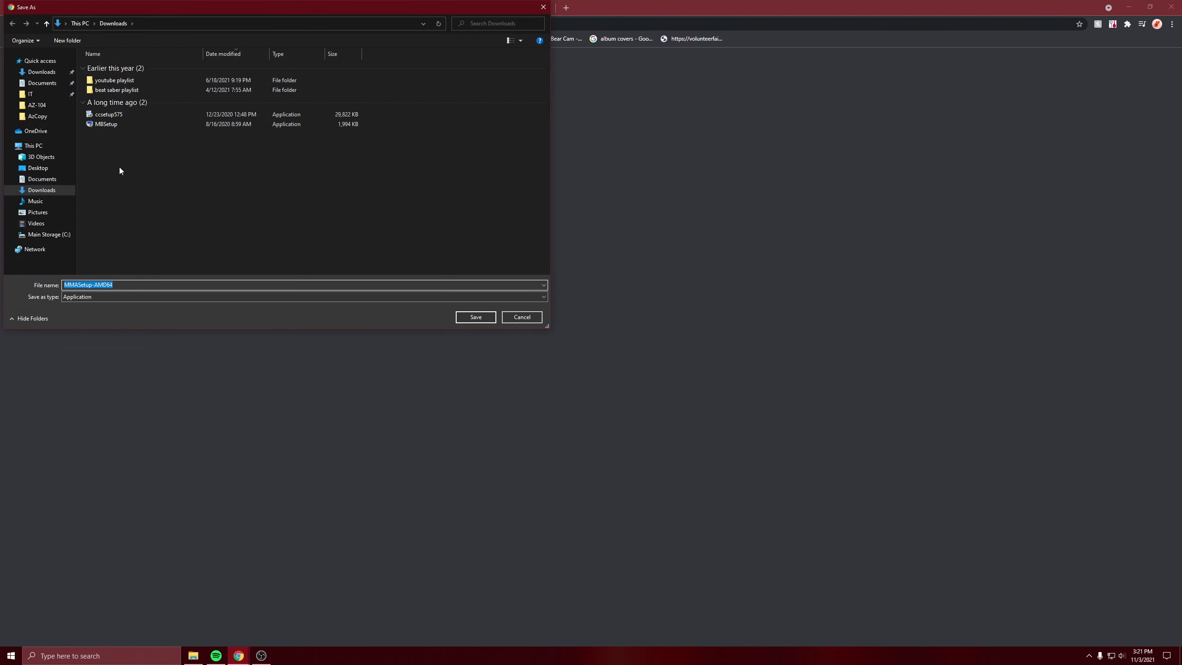
click(51, 235)
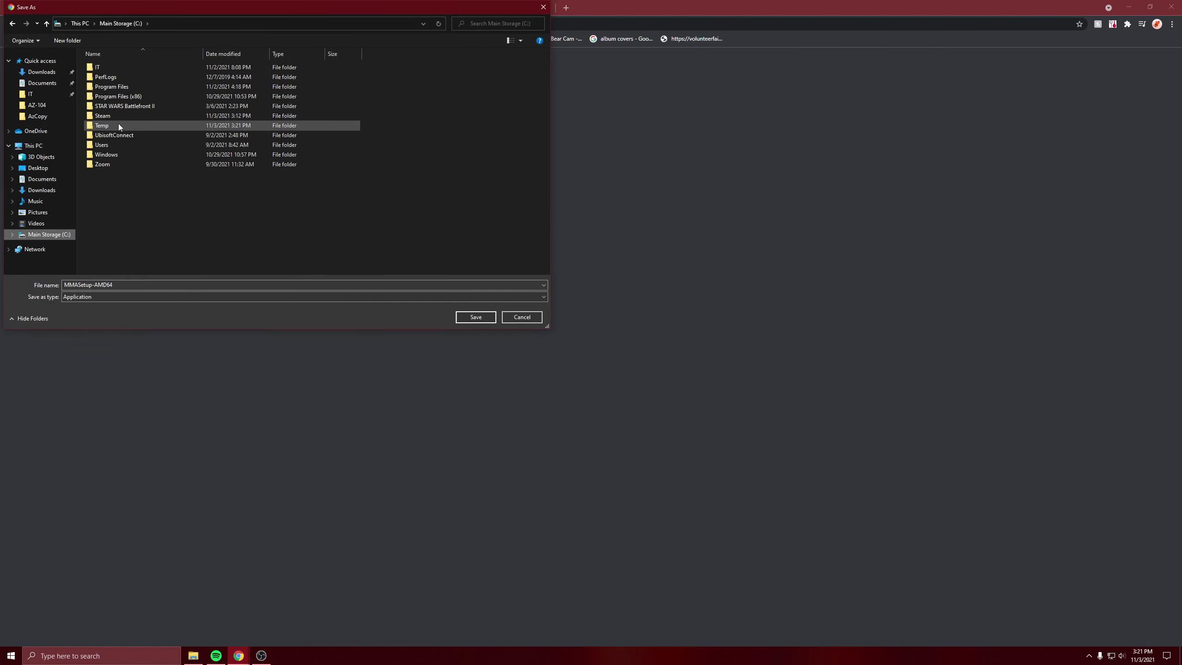
double_click(118, 124)
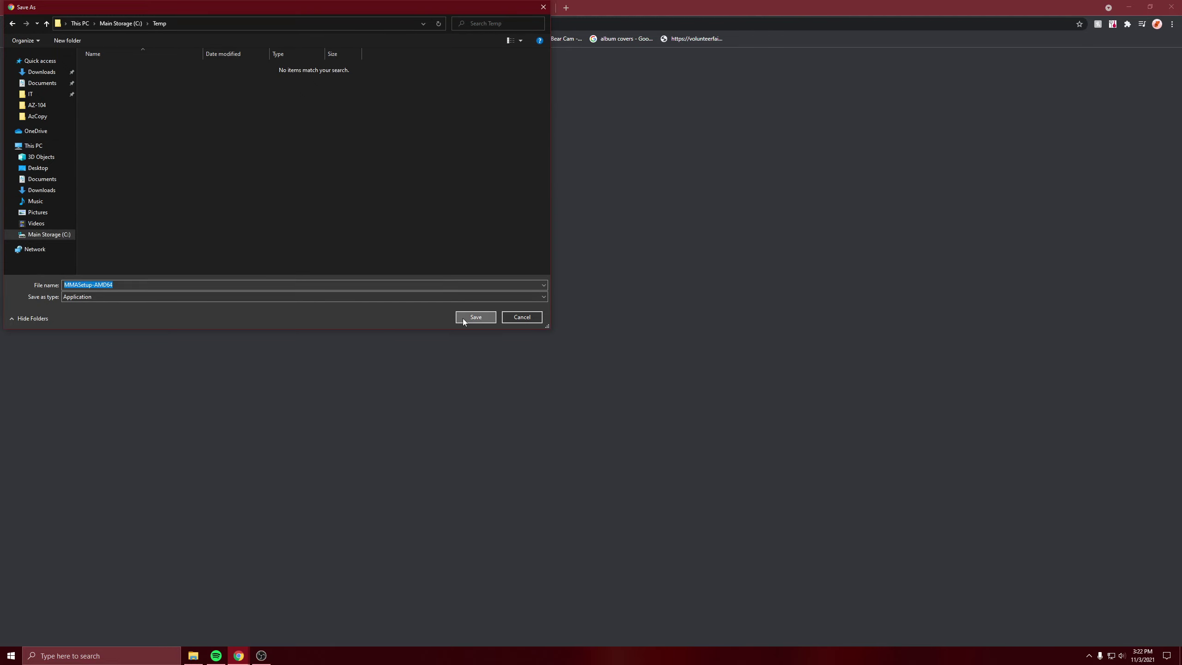
click(461, 317)
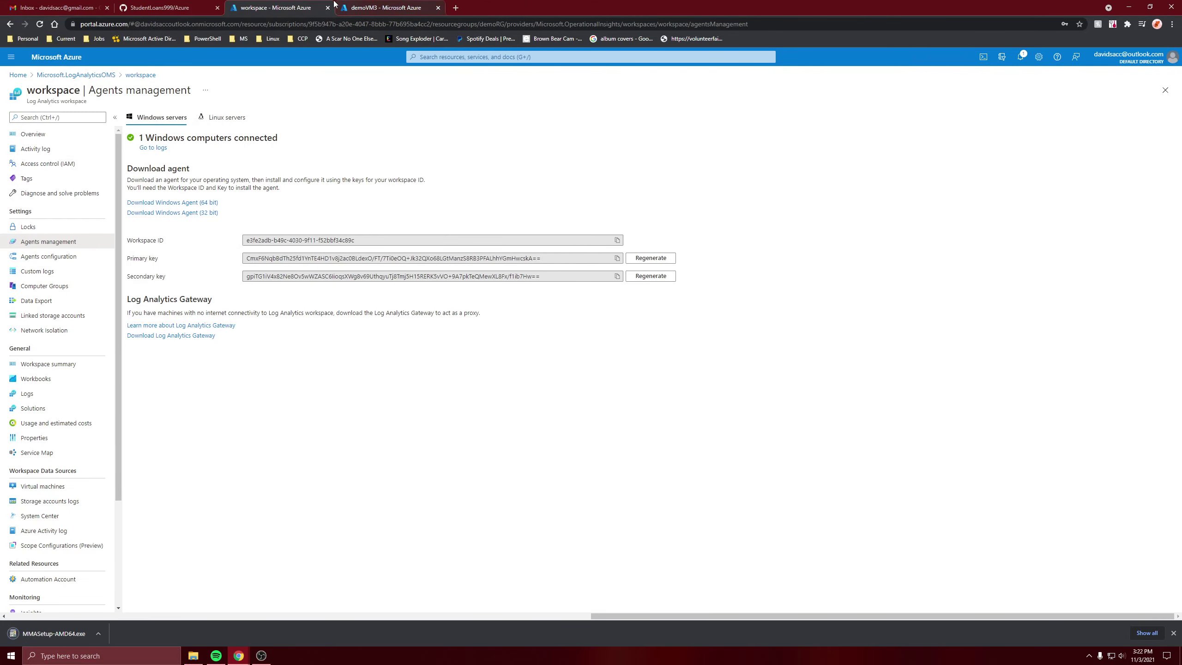
- Download the RDP connection file for demoVM3 into C:\Temp
click(384, 8)
click(297, 117)
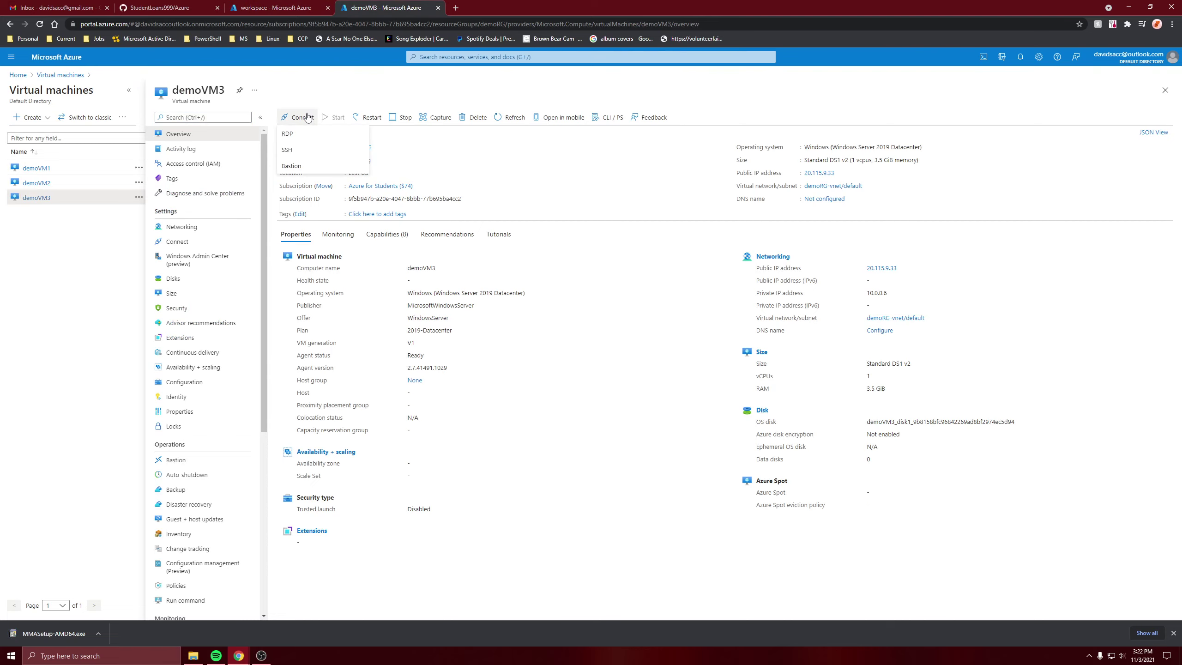
click(298, 142)
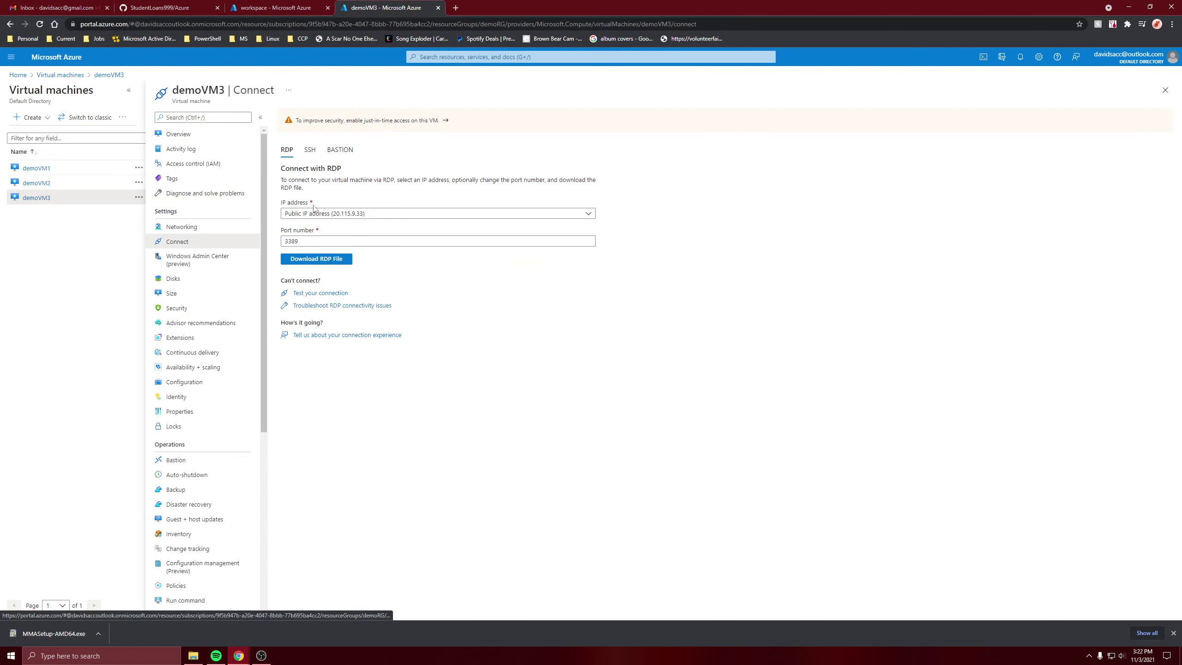
click(351, 258)
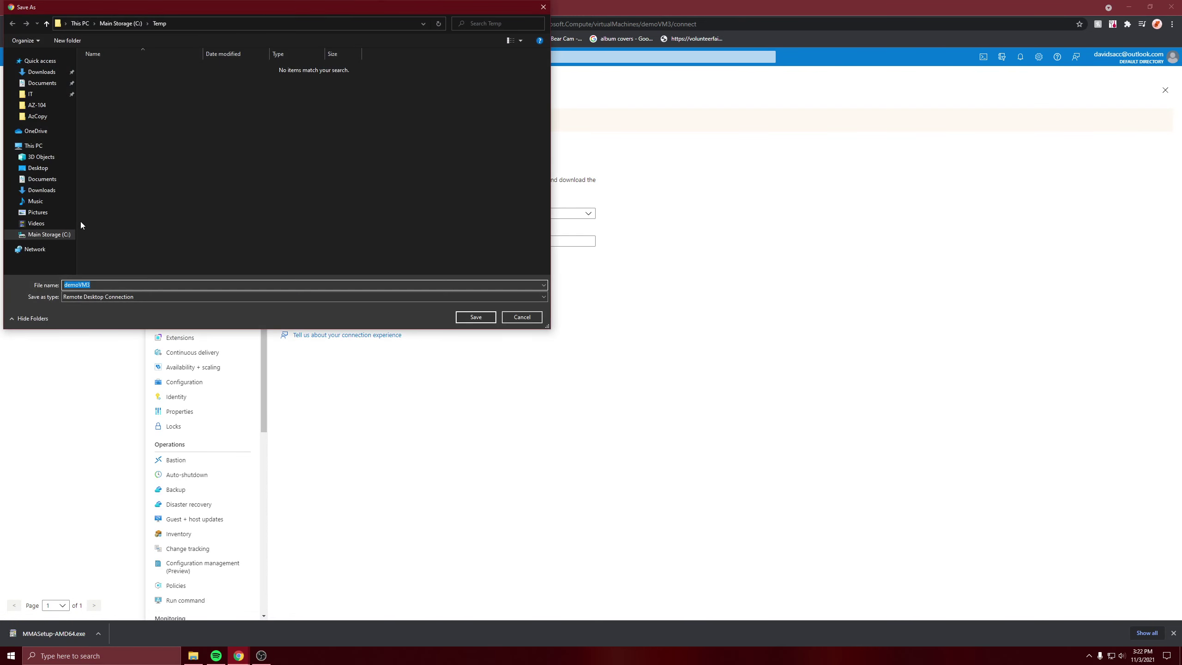
click(464, 320)
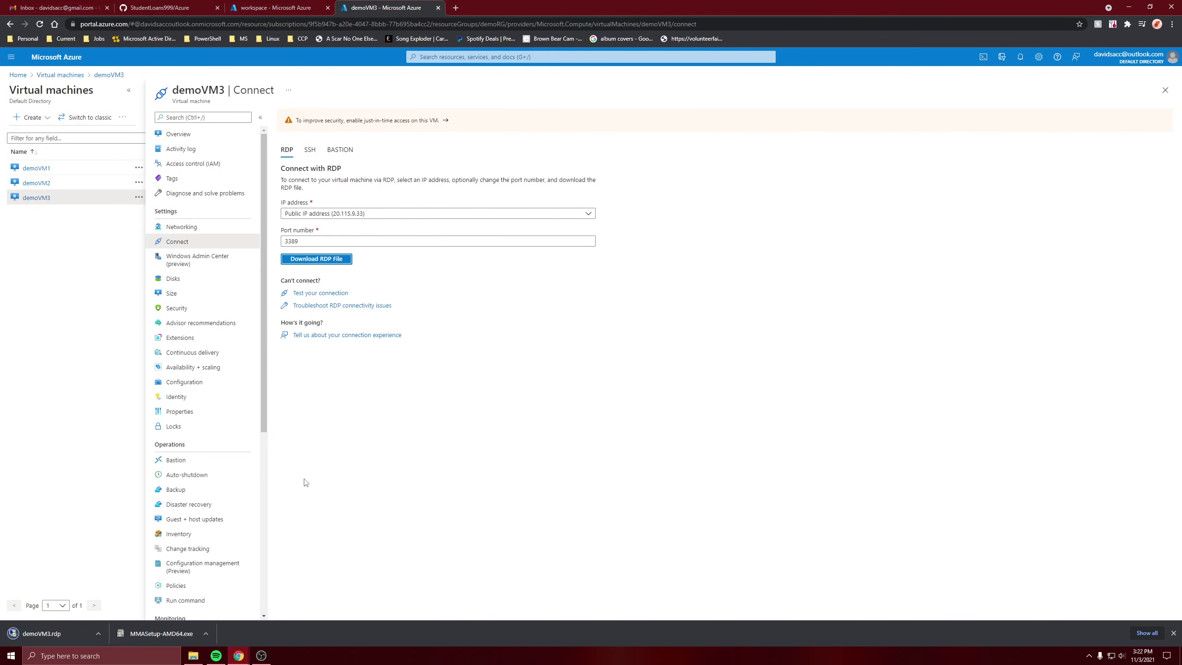
- Open the Temp folder on the Main Storage (C:) drive in File Explorer
click(193, 656)
click(455, 497)
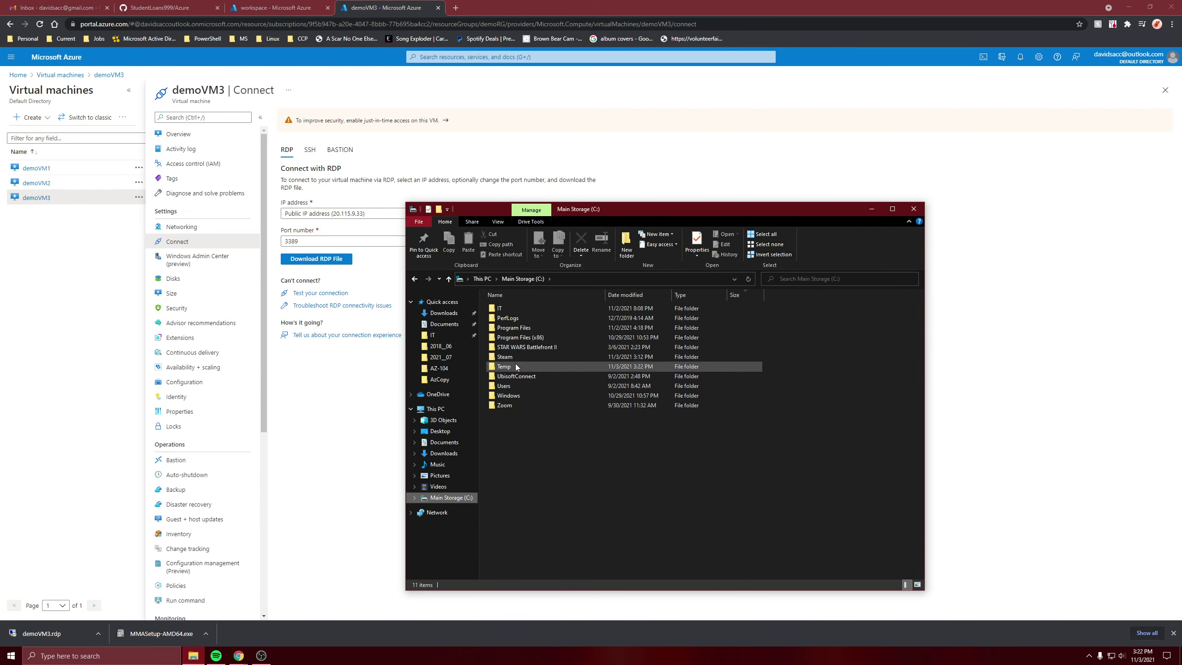
double_click(504, 366)
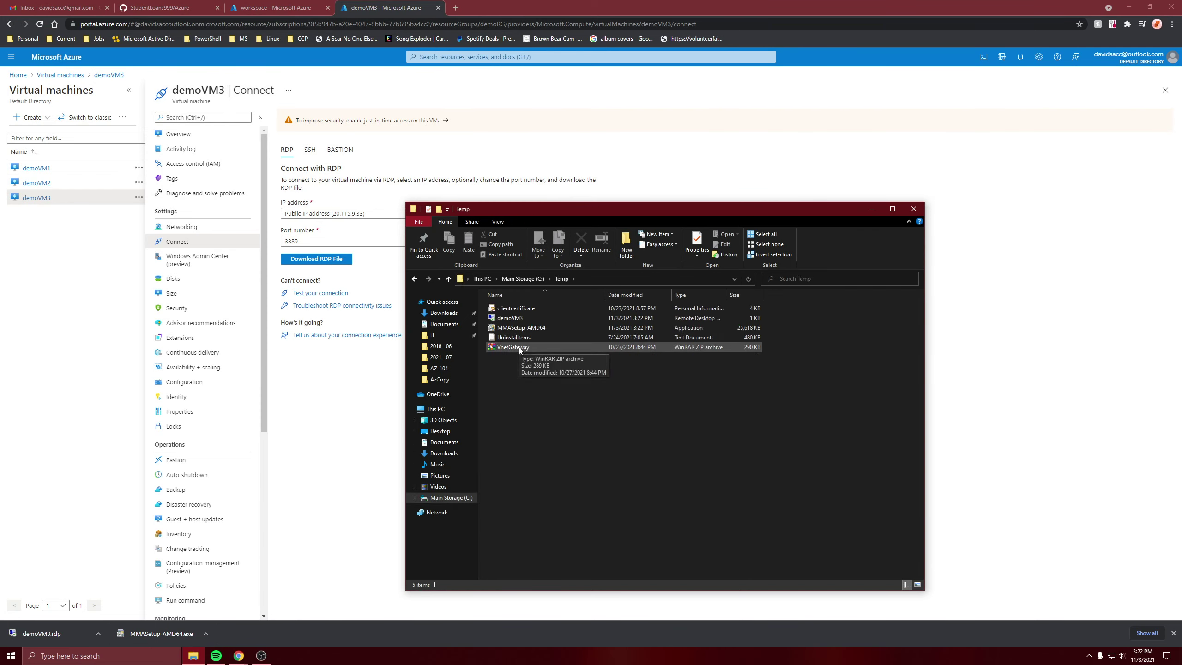
- Delete VnetGateway and UninstallItems from the Temp folder, and undo both deletions
click(520, 350)
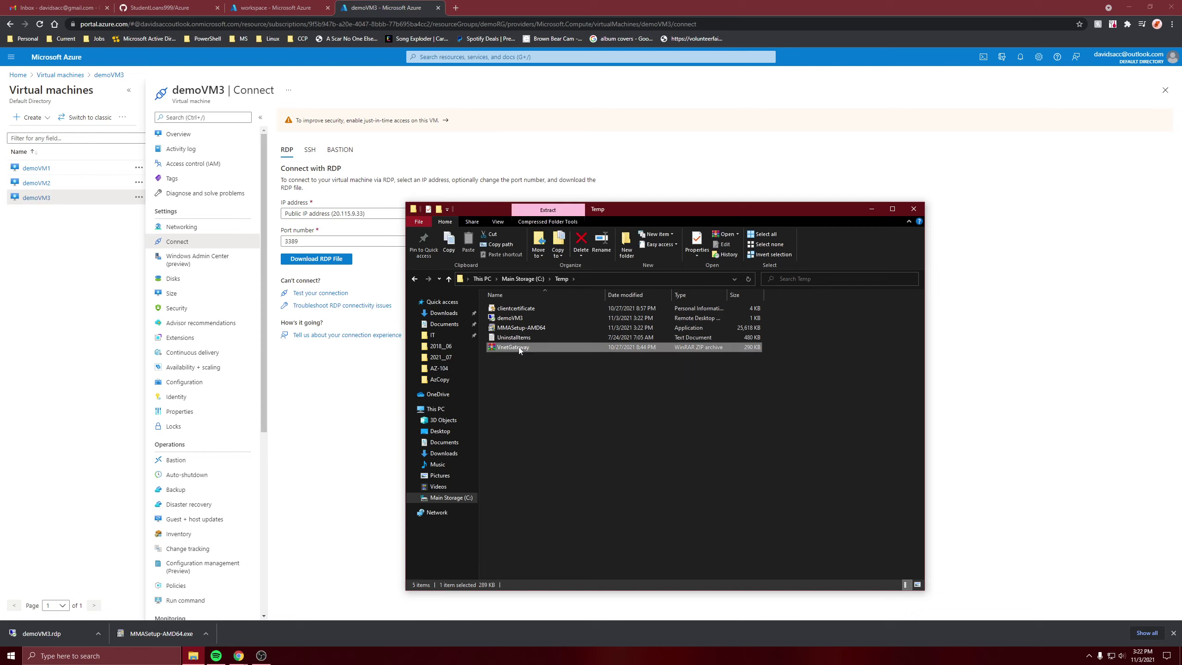
key(Delete)
click(630, 336)
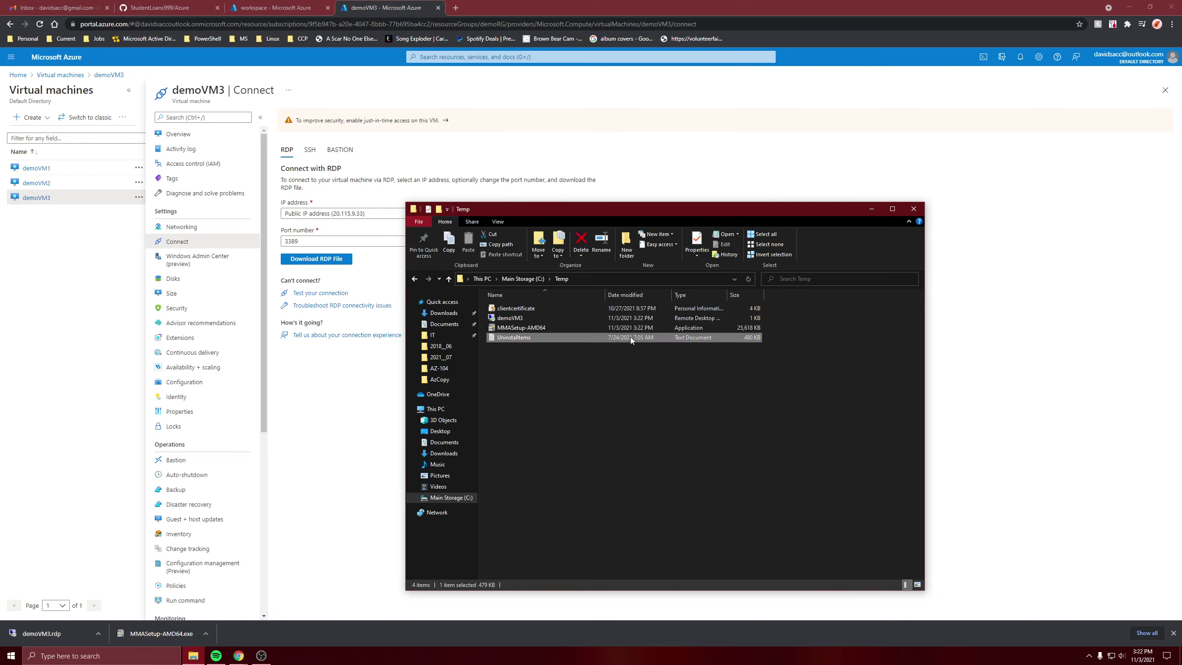
key(Delete)
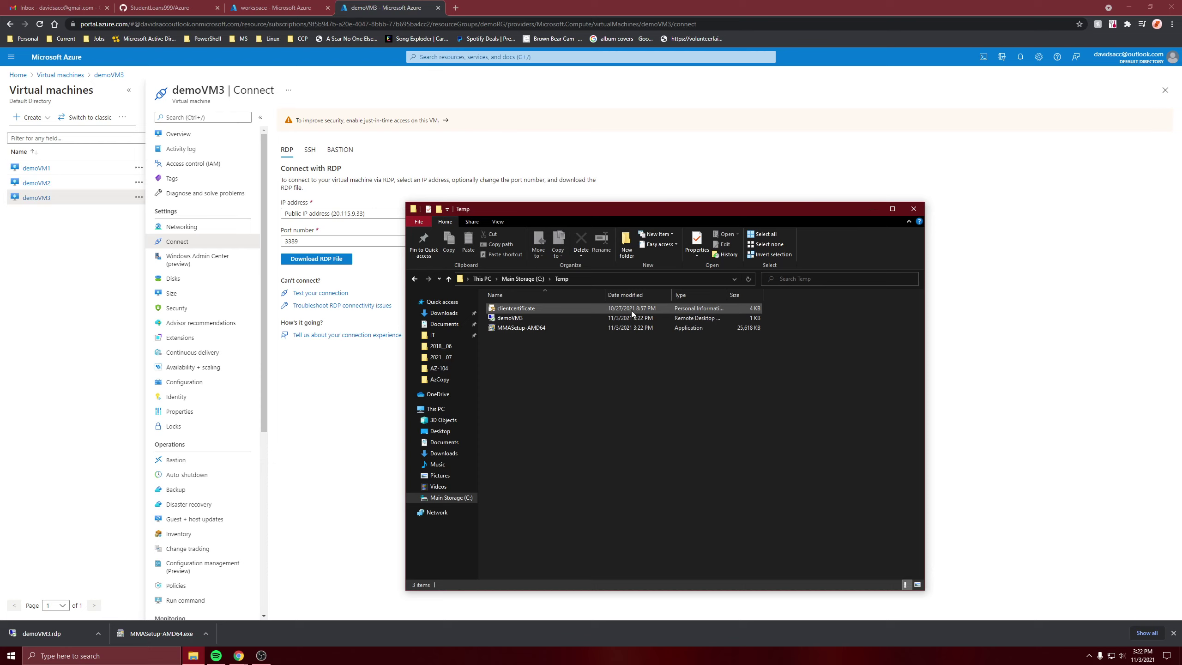
click(632, 310)
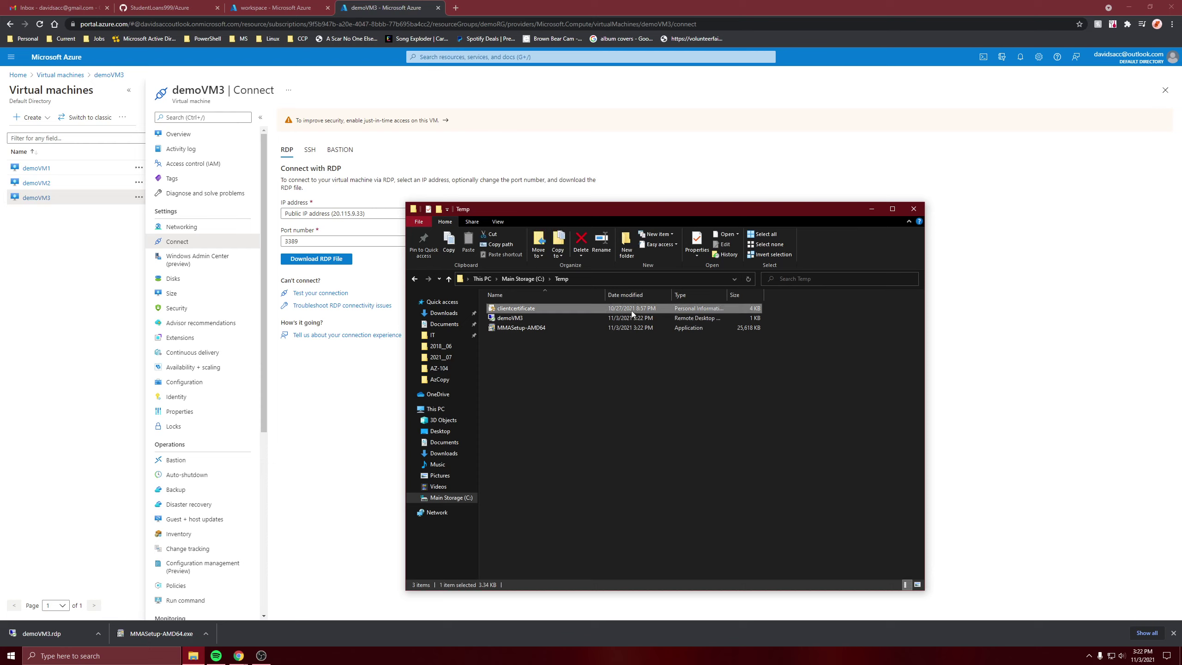
click(626, 342)
key(ctrl+z)
key(ctrl+z)
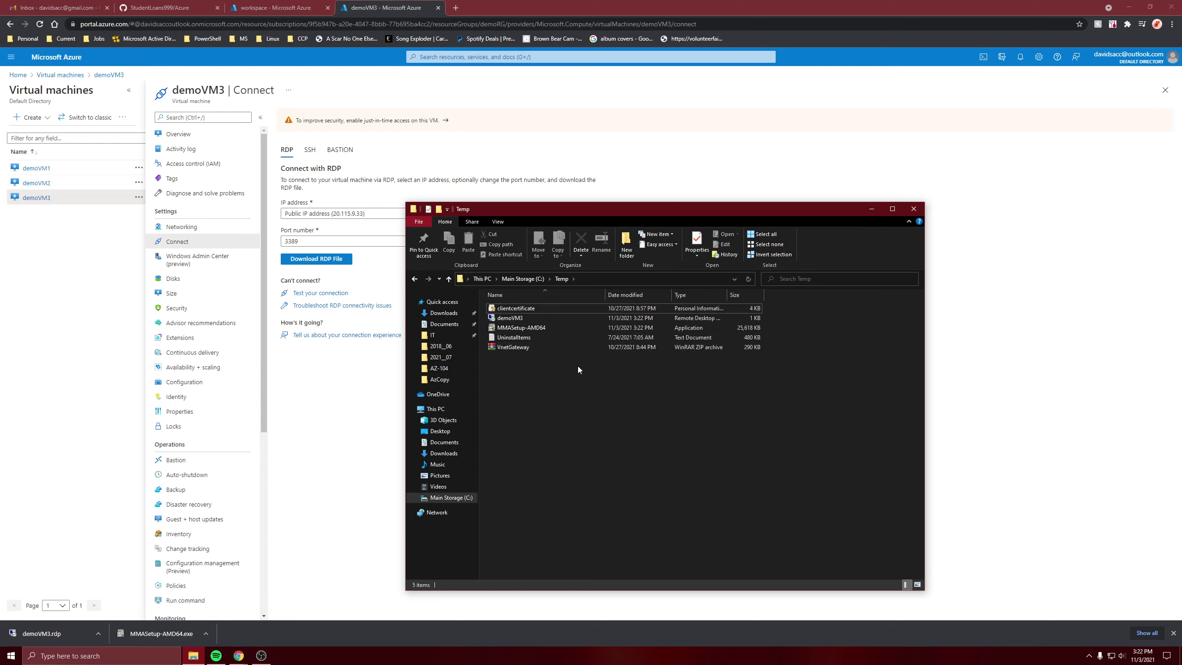
- Edit the demoVM3 RDP file's local resources to share the Main Storage (C:) drive with the remote session
click(519, 320)
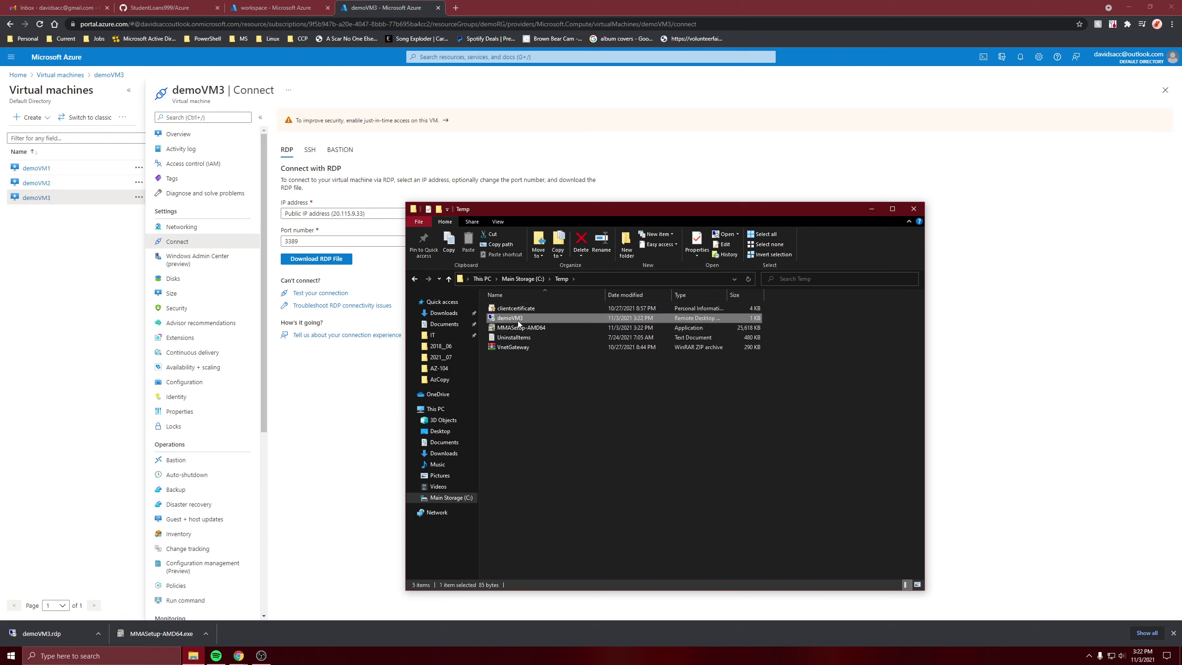
right_click(518, 321)
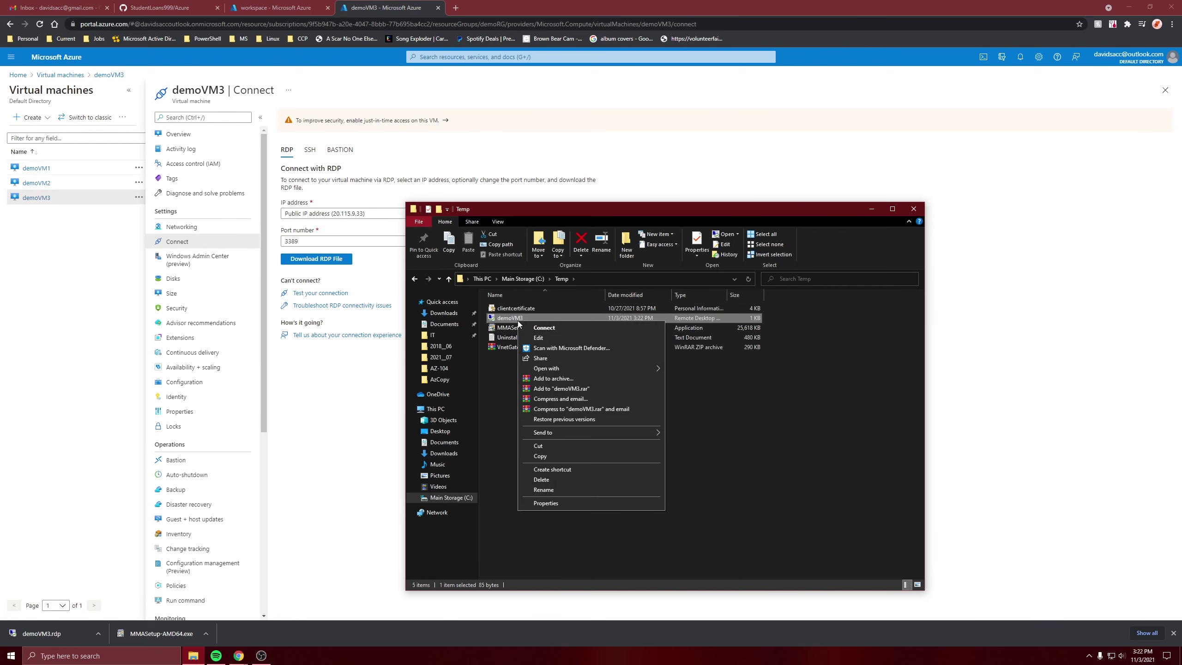
click(556, 338)
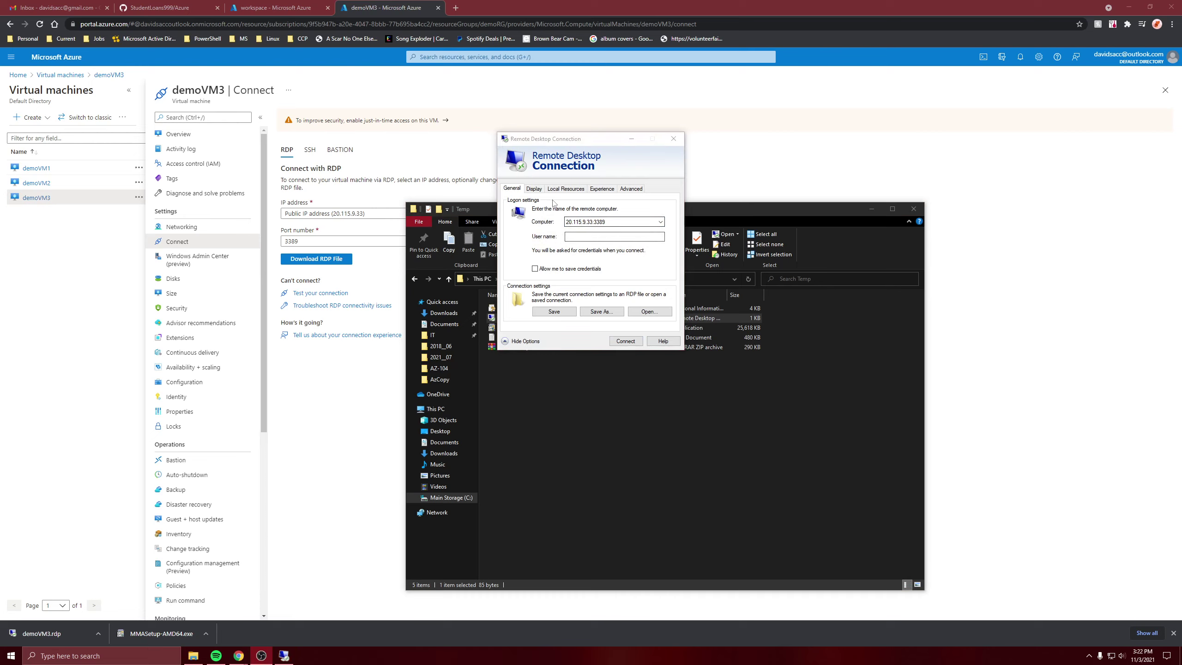
click(571, 191)
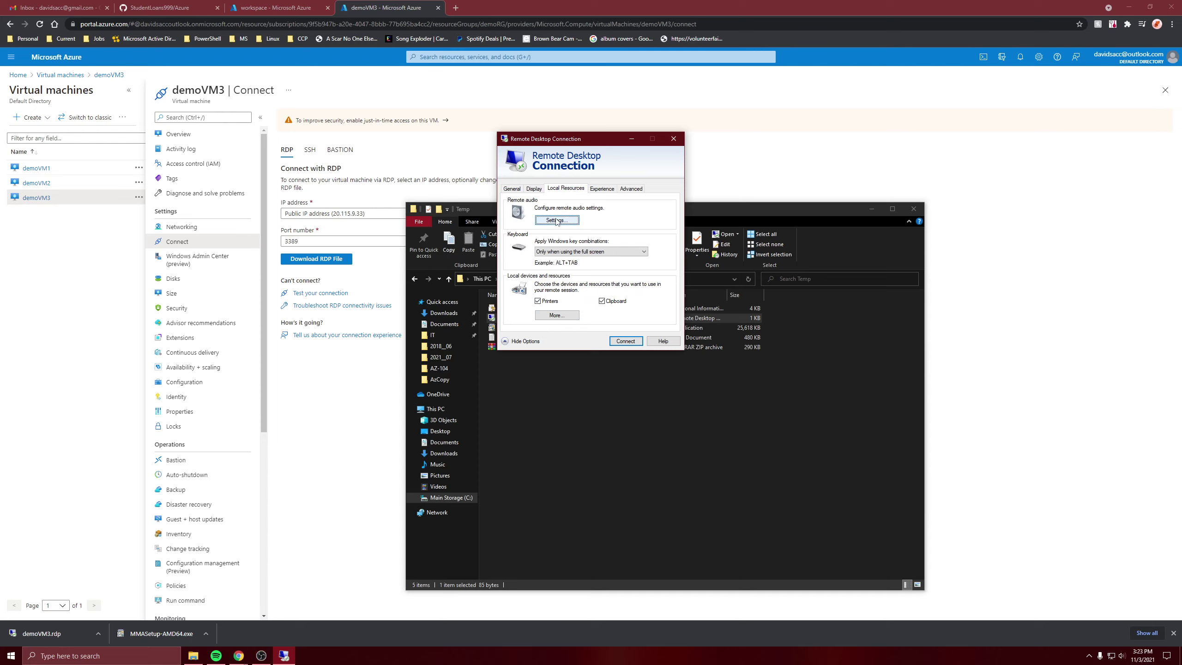
click(572, 316)
click(517, 269)
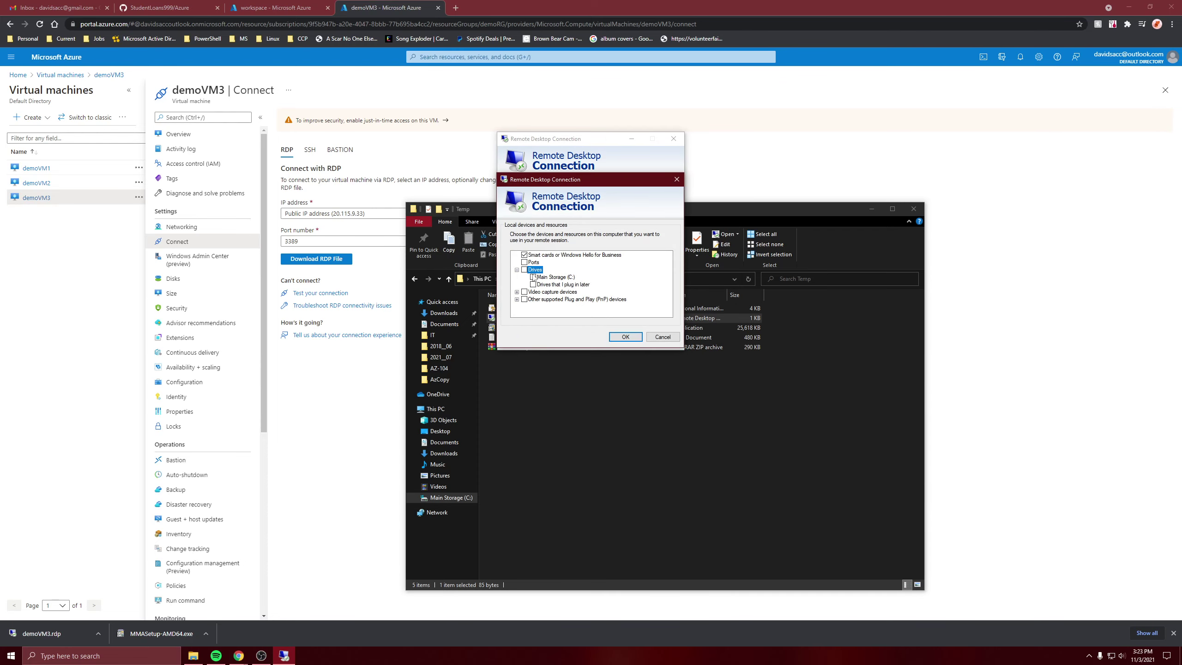
click(533, 277)
click(623, 337)
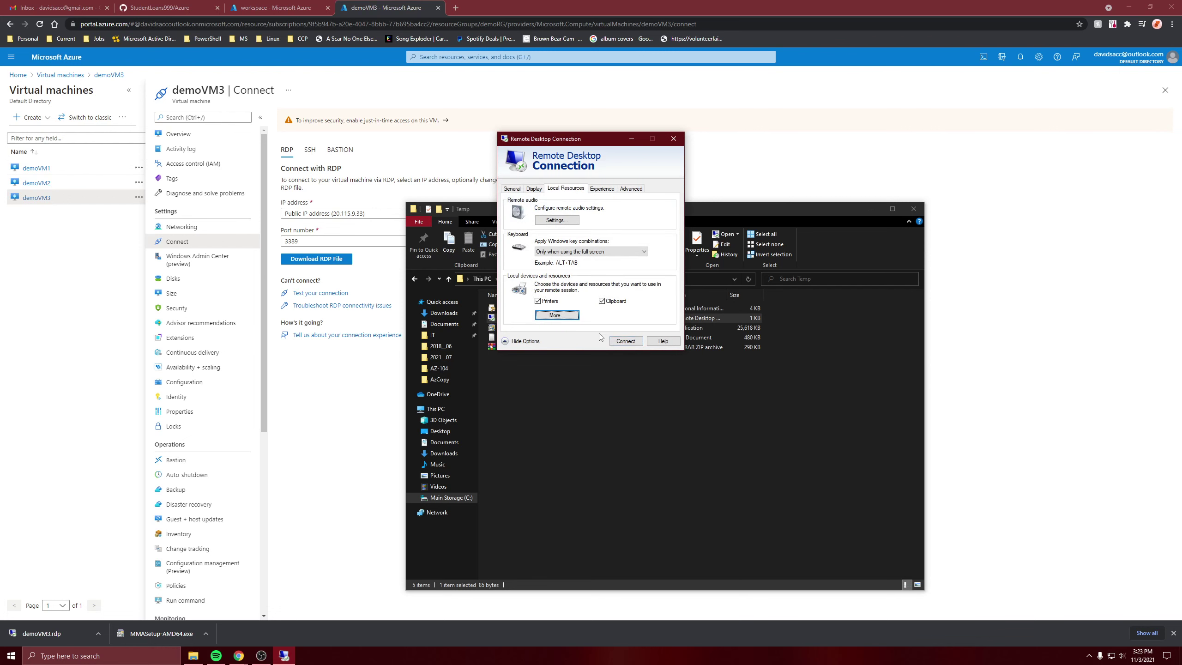
- Connect to demoVM3 over Remote Desktop with the edited settings, accepting the unidentified publisher
click(511, 188)
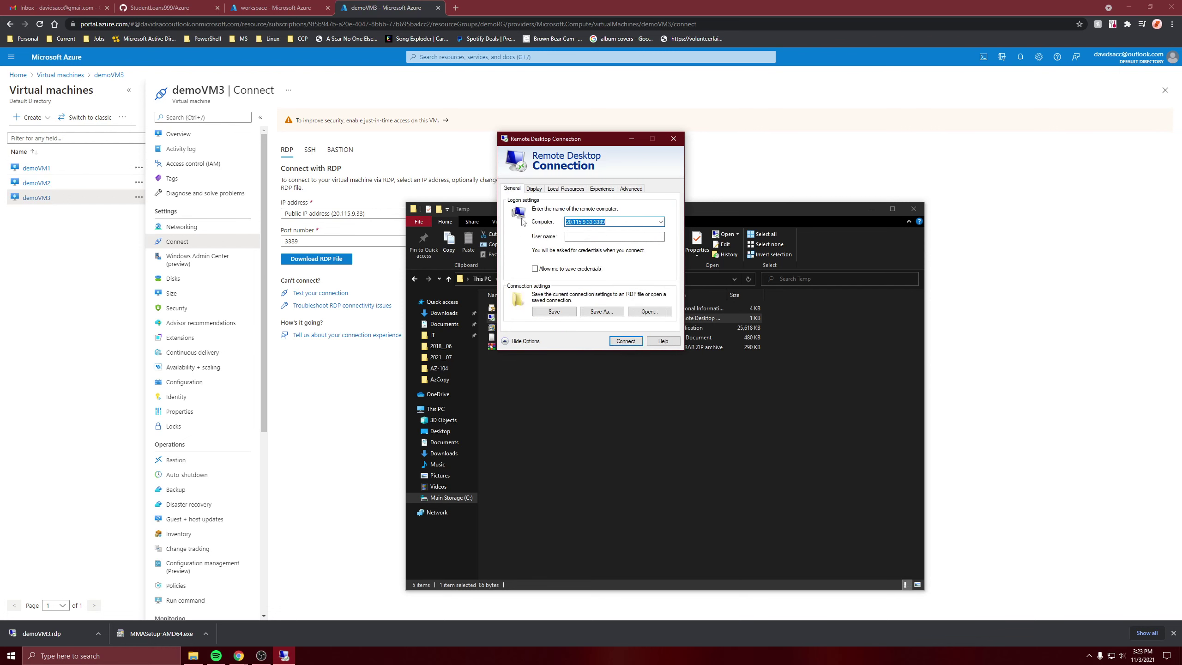
drag(558, 138, 867, 138)
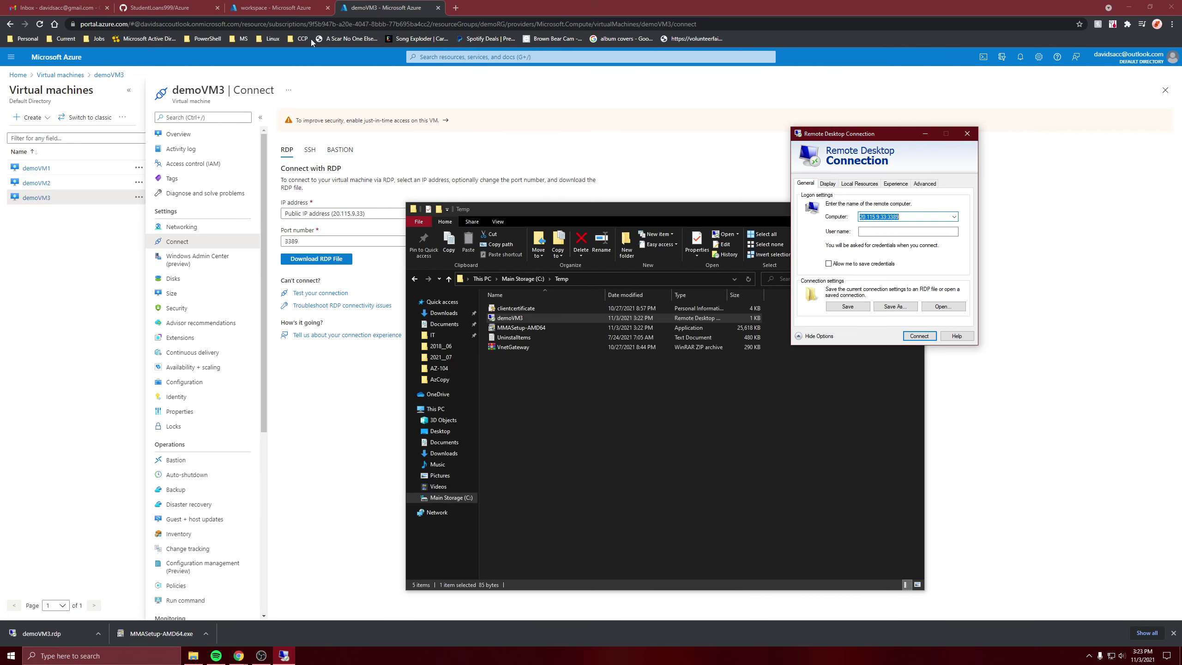
drag(814, 136, 486, 165)
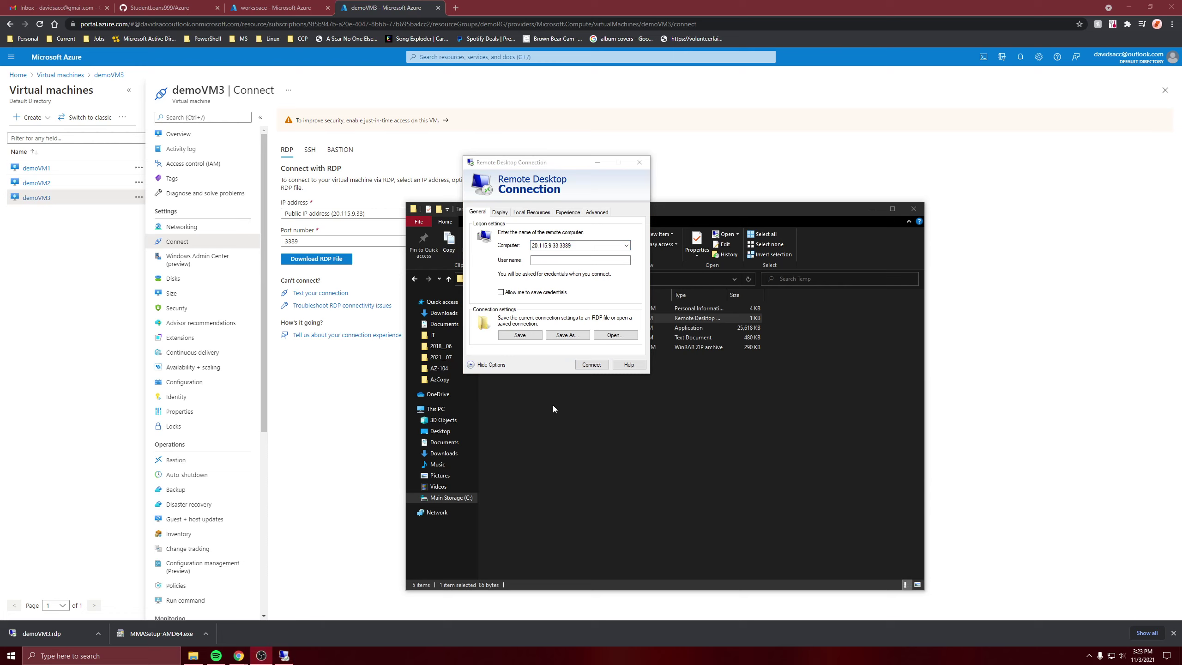
click(597, 365)
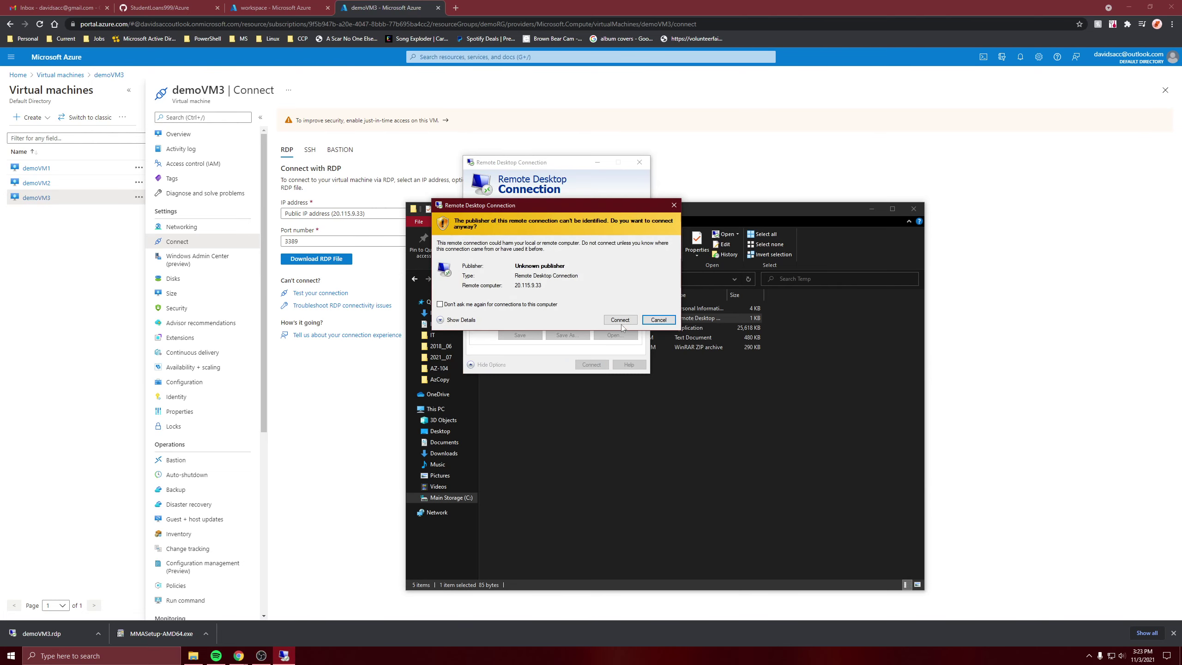
click(620, 321)
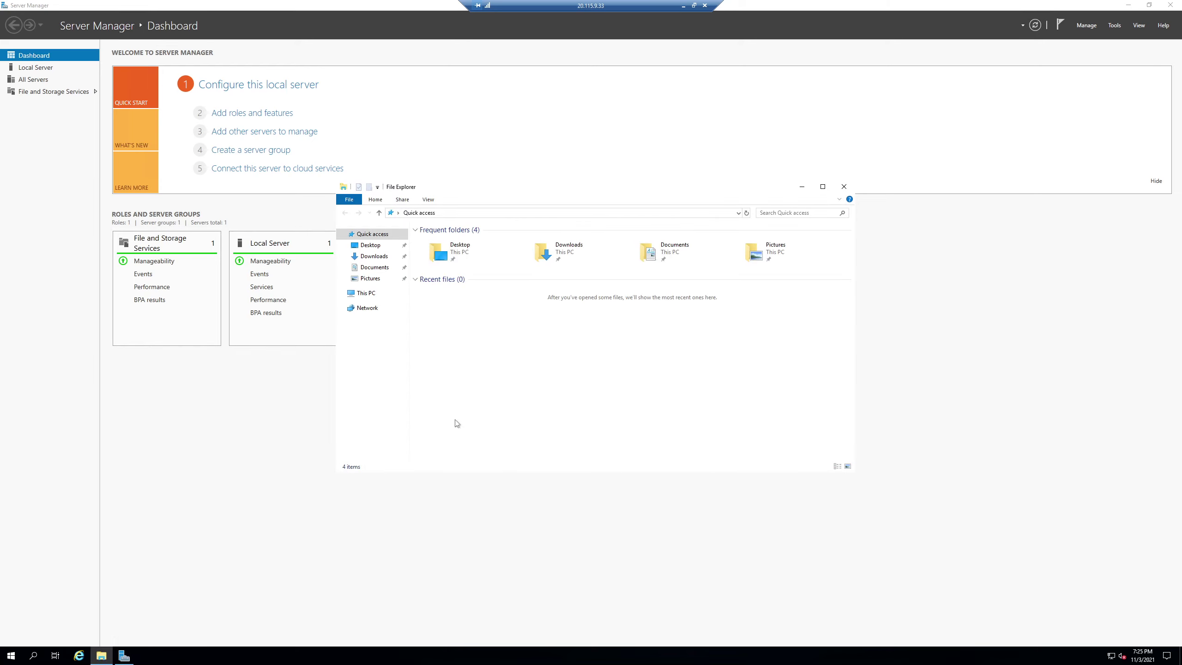
- Copy MMASetup-AMD64 from the Temp folder on the redirected C drive to the VM's Temporary Storage (D:) drive
click(365, 293)
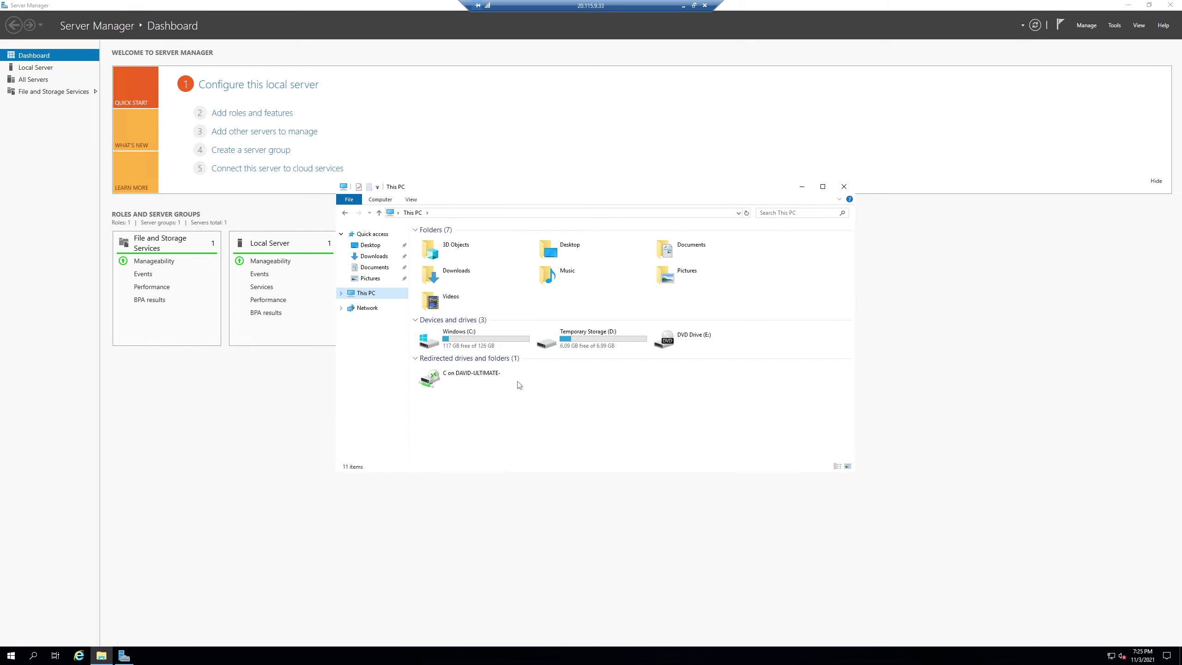
double_click(461, 379)
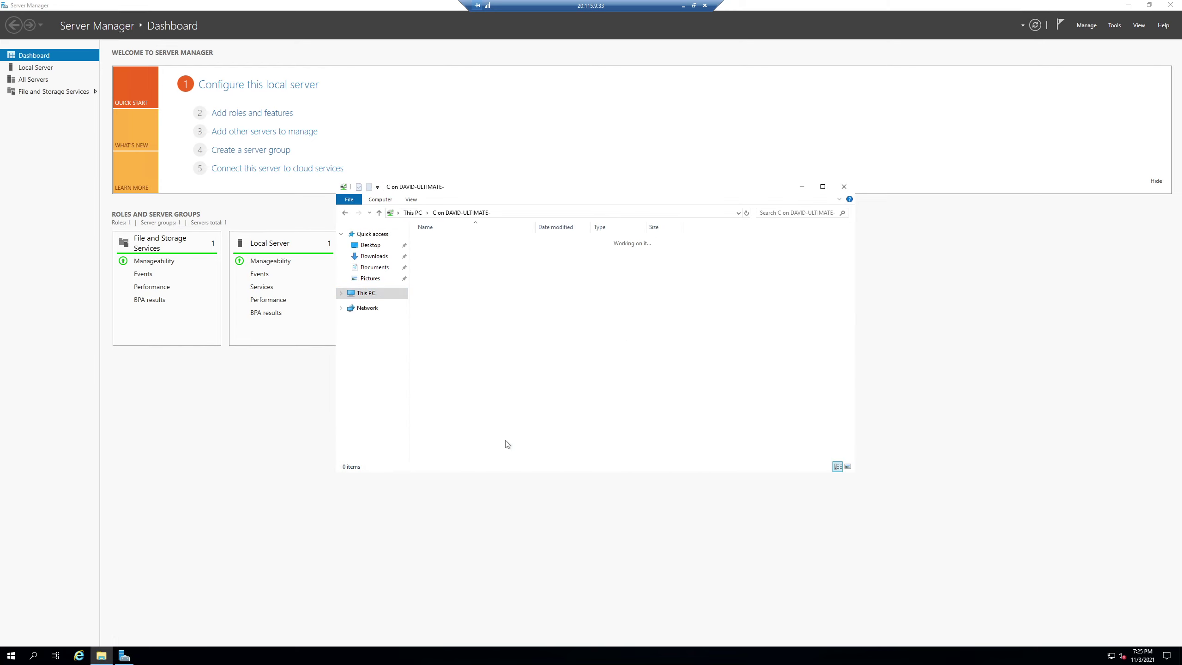
double_click(448, 298)
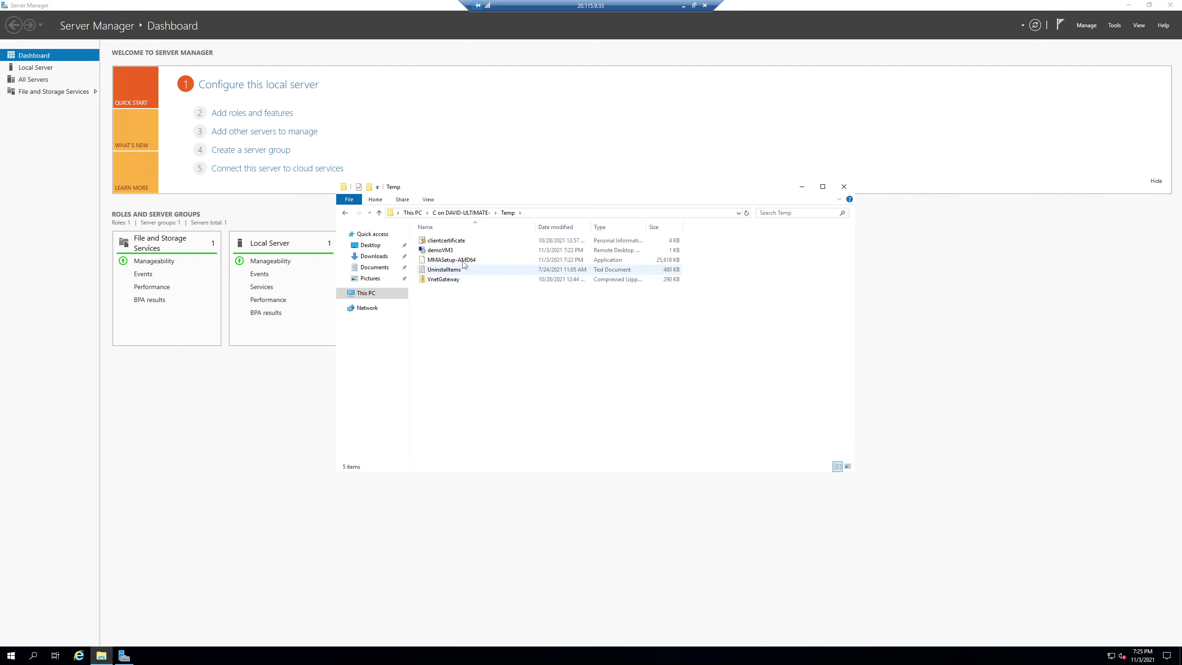
click(457, 264)
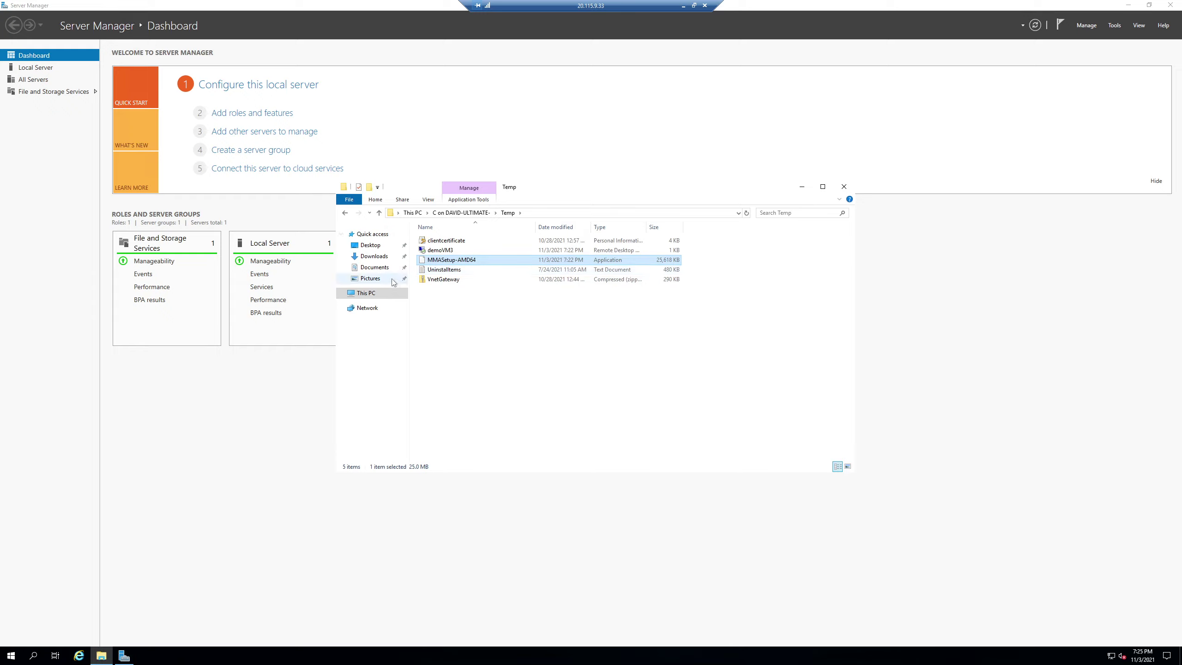
click(361, 294)
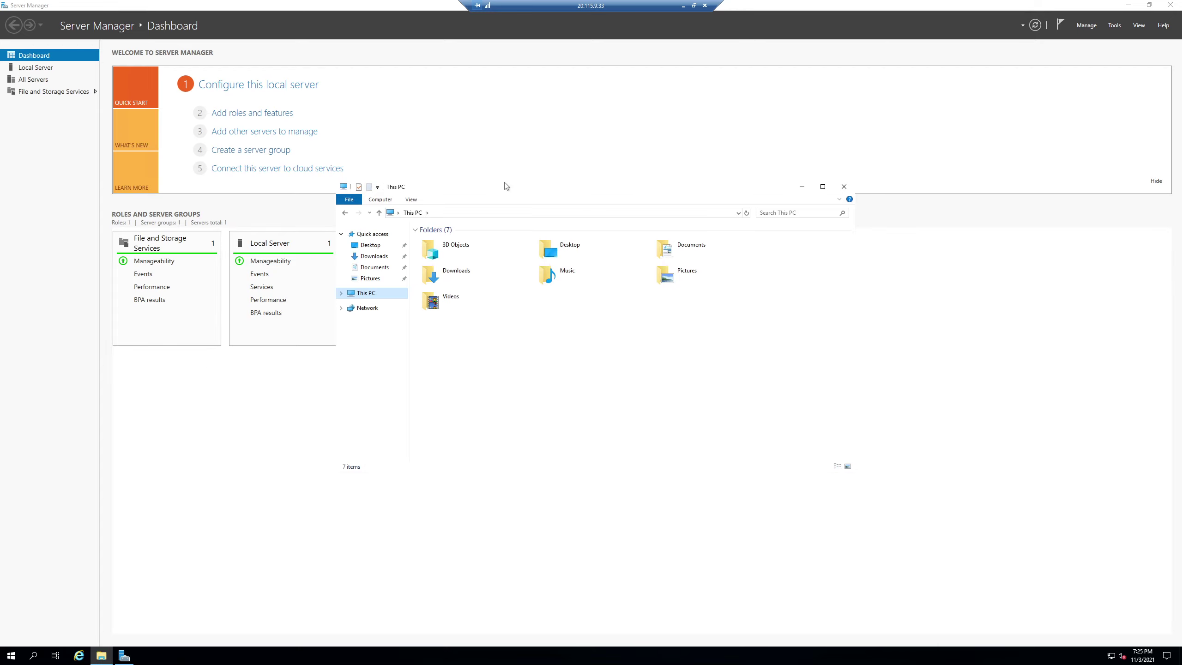
click(599, 346)
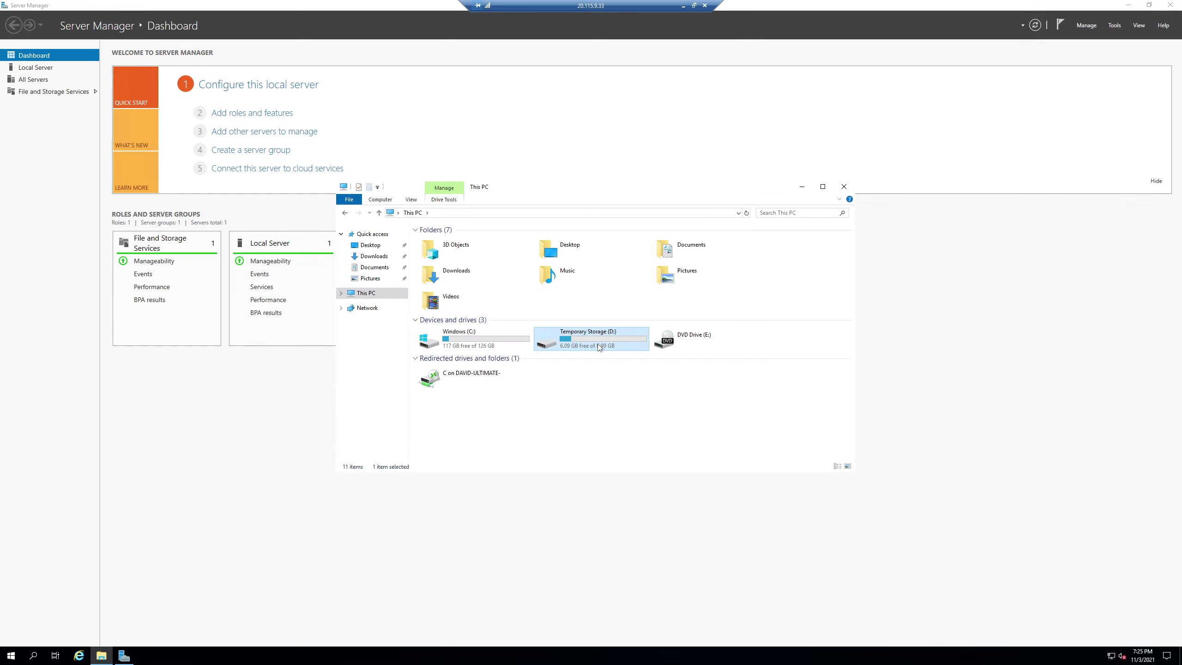
double_click(599, 346)
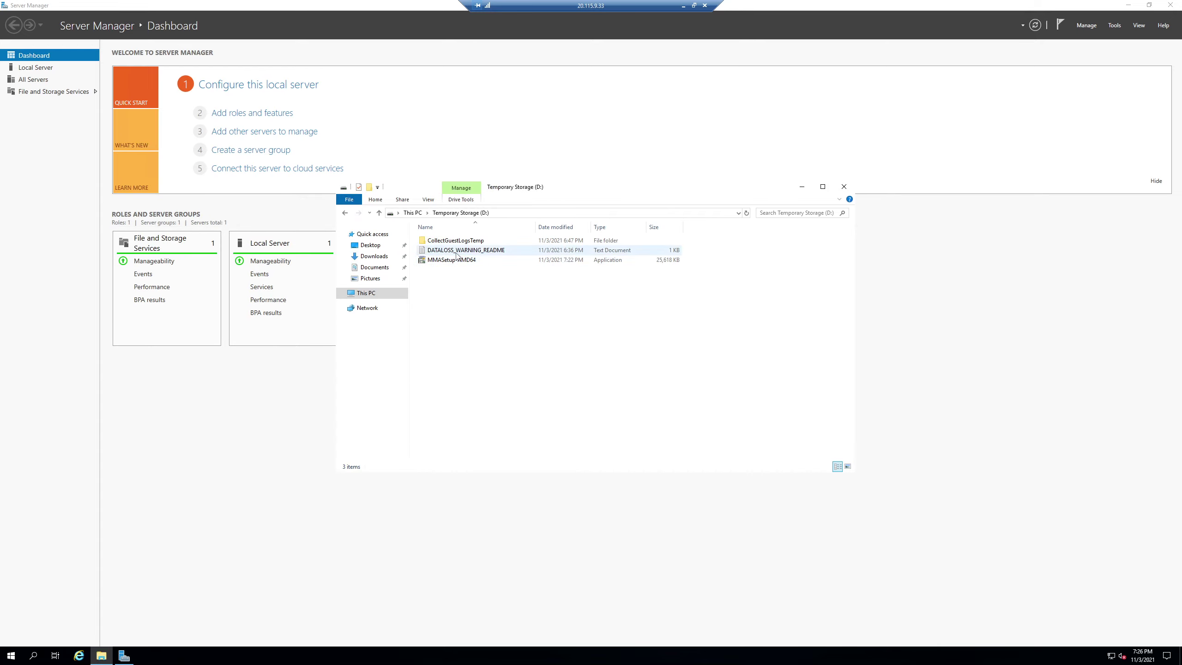
- Run MMASetup-AMD64 from D:, accept the license terms and default folder, and choose to connect the agent to Azure Log Analytics (OMS)
double_click(453, 260)
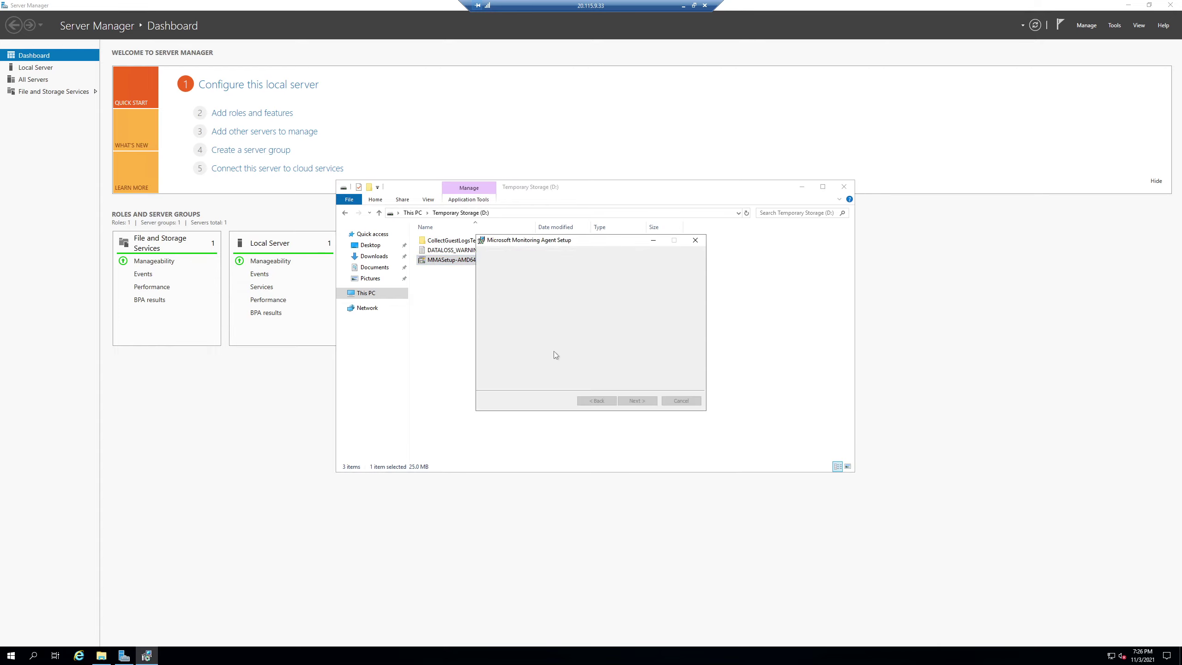
click(649, 401)
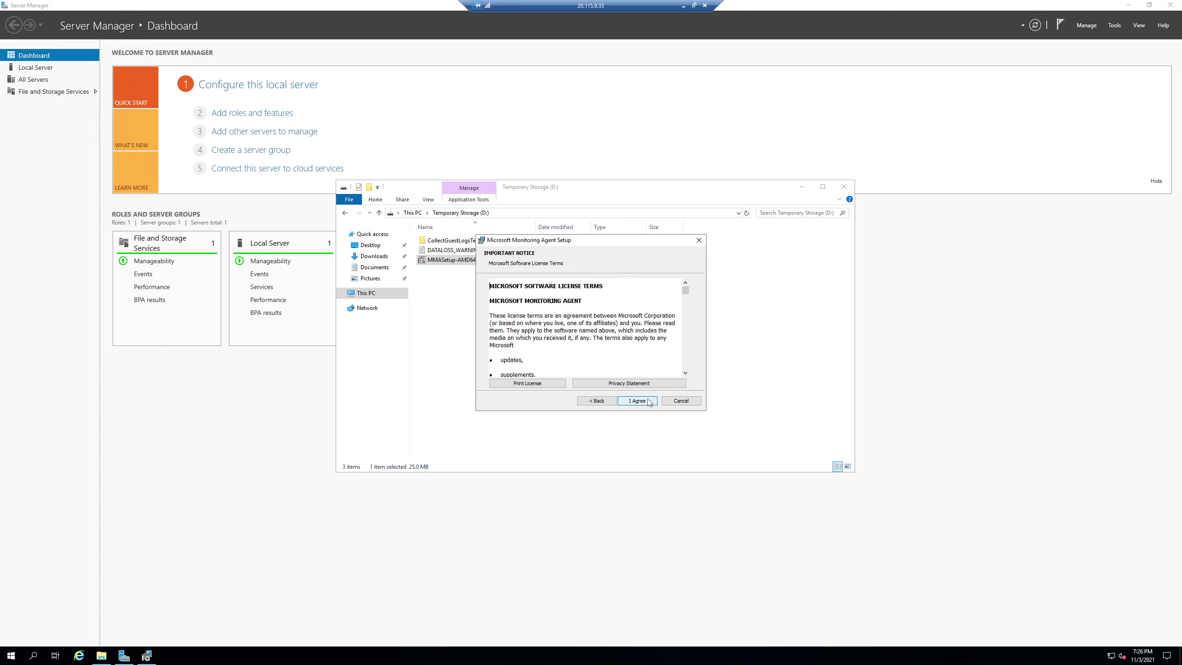
click(648, 401)
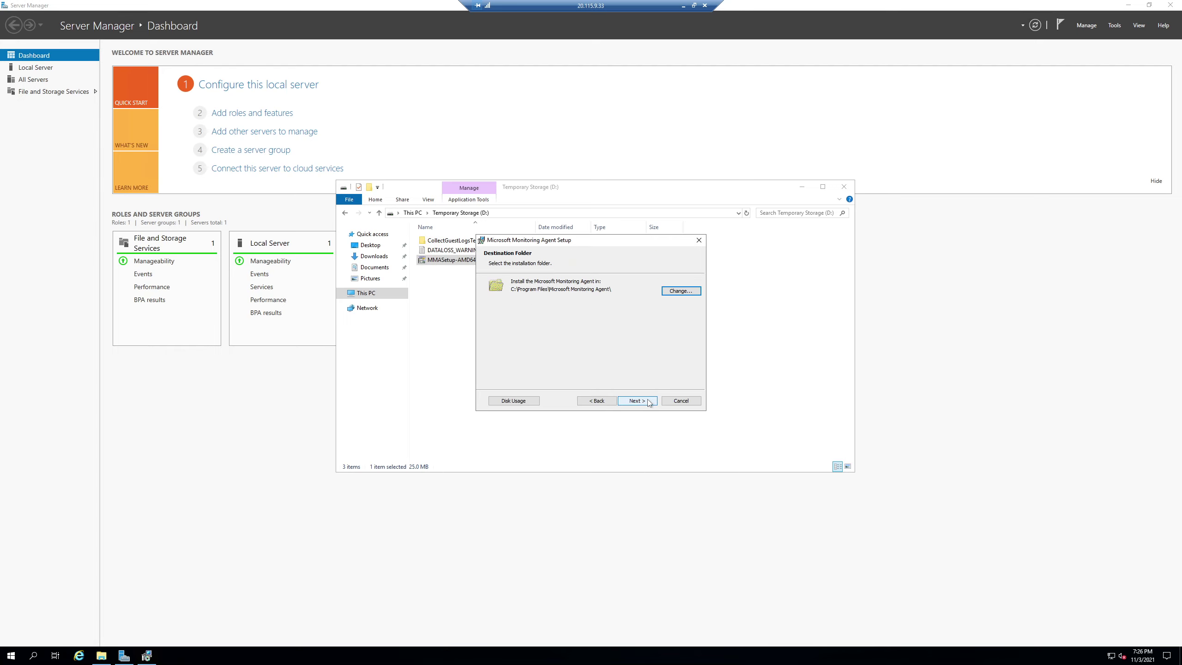
click(649, 400)
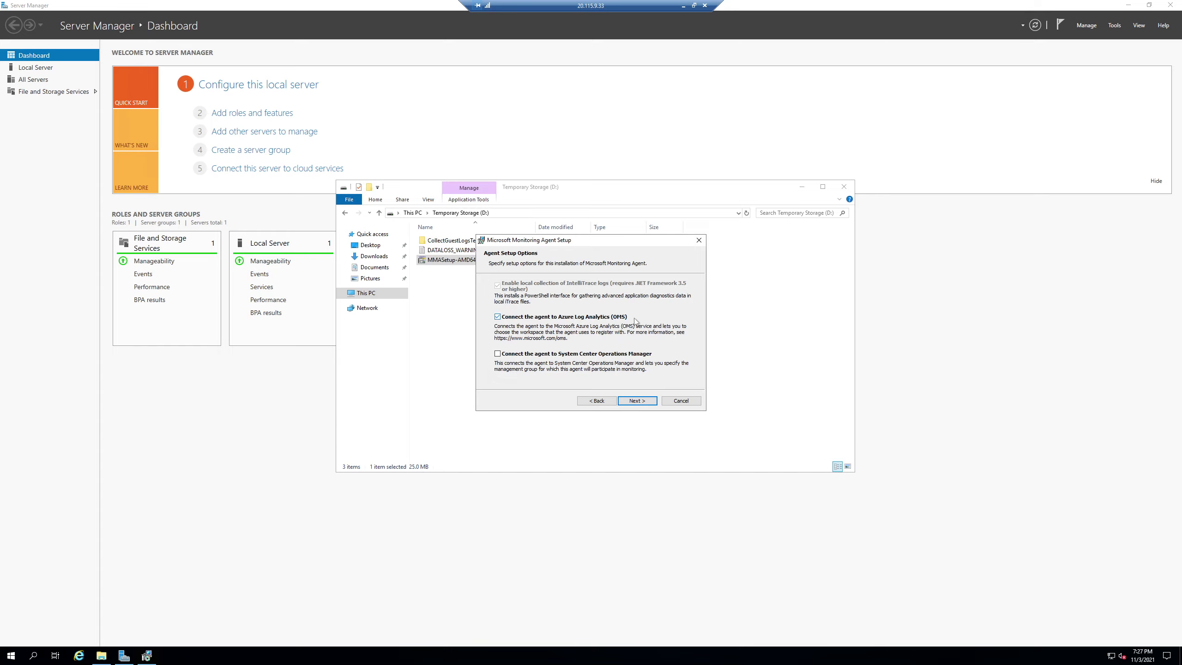
click(630, 403)
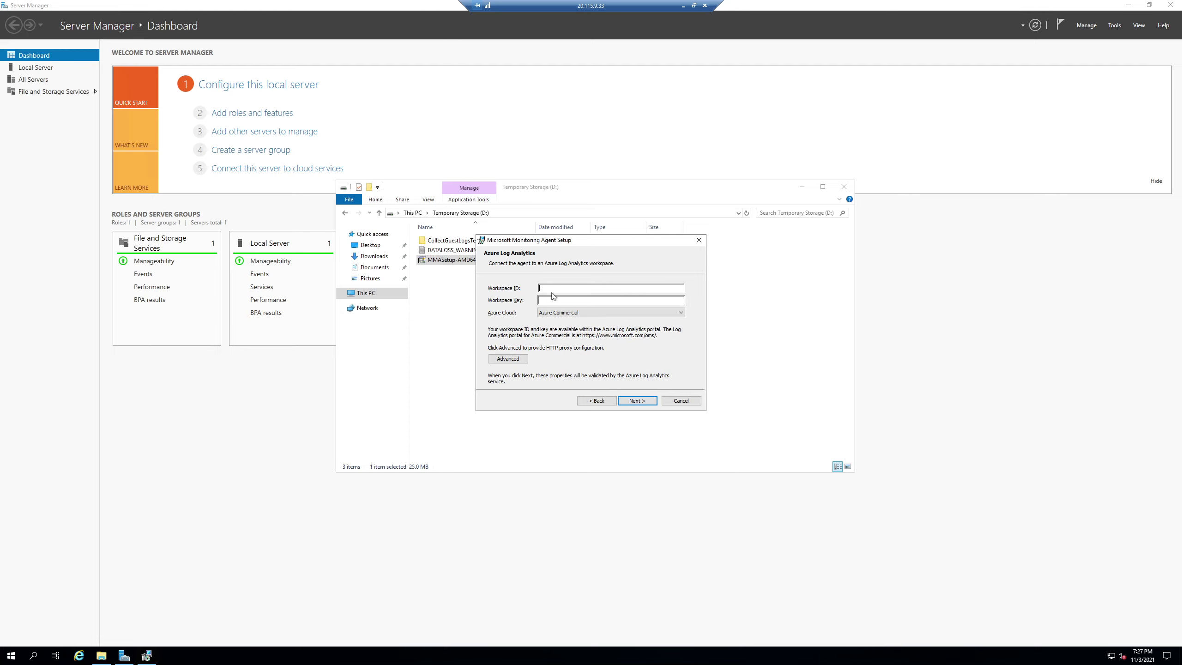
- Copy the workspace ID from Agents management in the Azure portal into the agent setup's Workspace ID on demoVM3
click(683, 6)
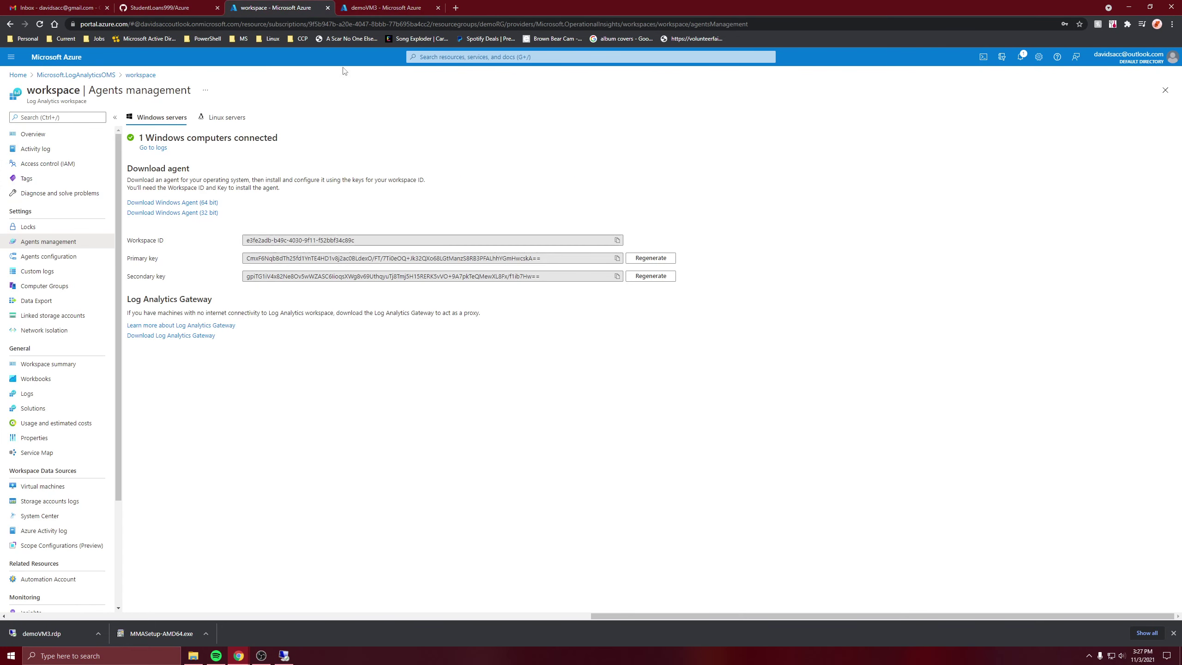
click(616, 239)
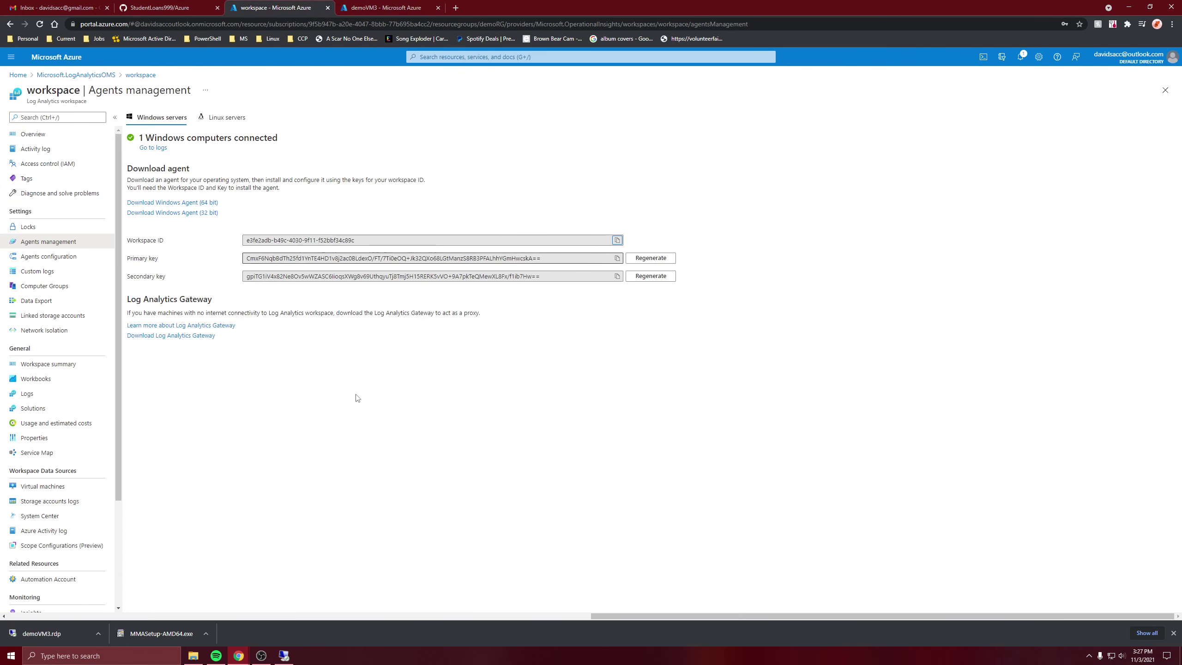
click(284, 655)
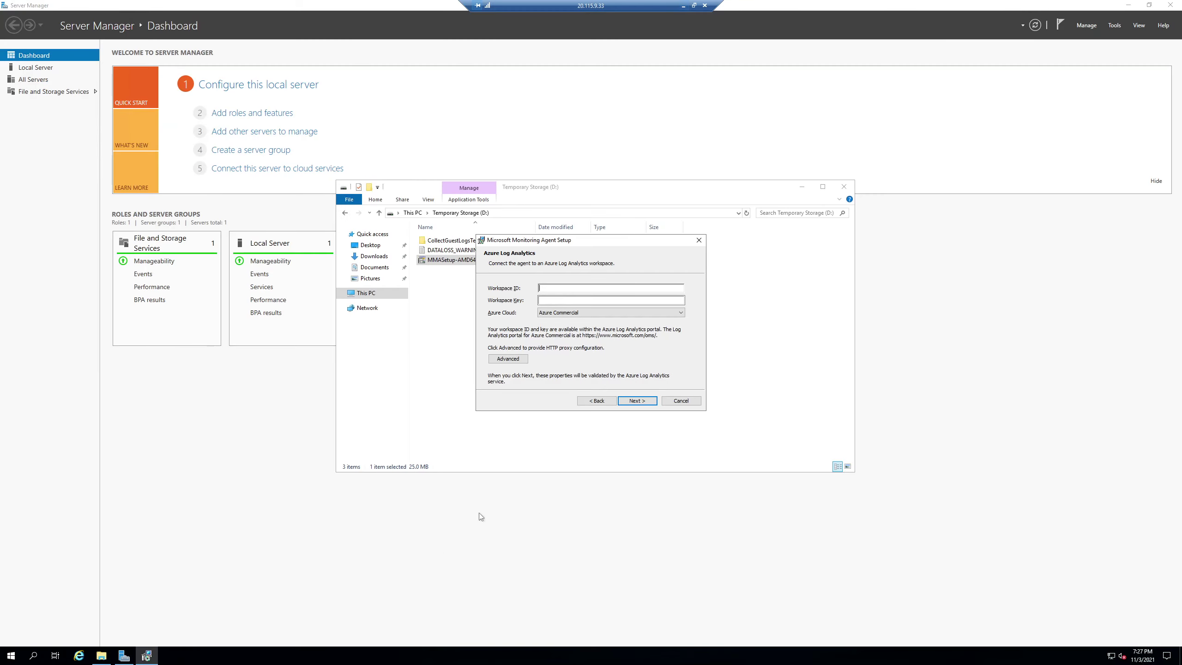
key(ctrl+v)
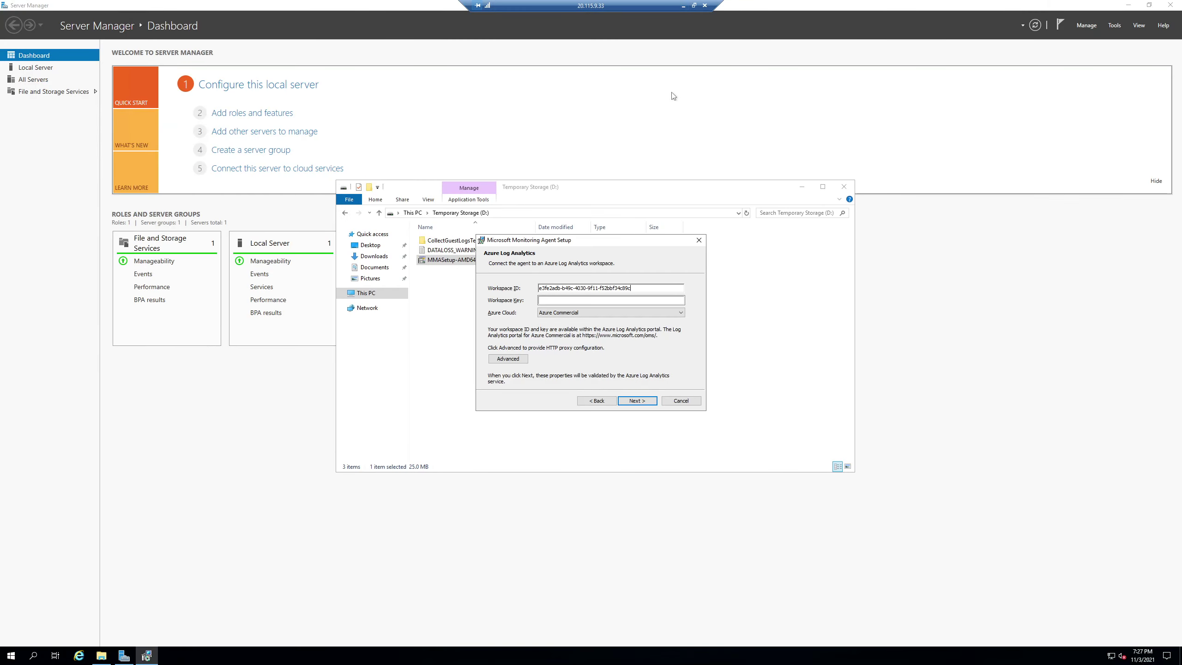
- Copy the workspace's primary key from the Azure portal into the agent setup's Workspace Key on demoVM3
click(683, 5)
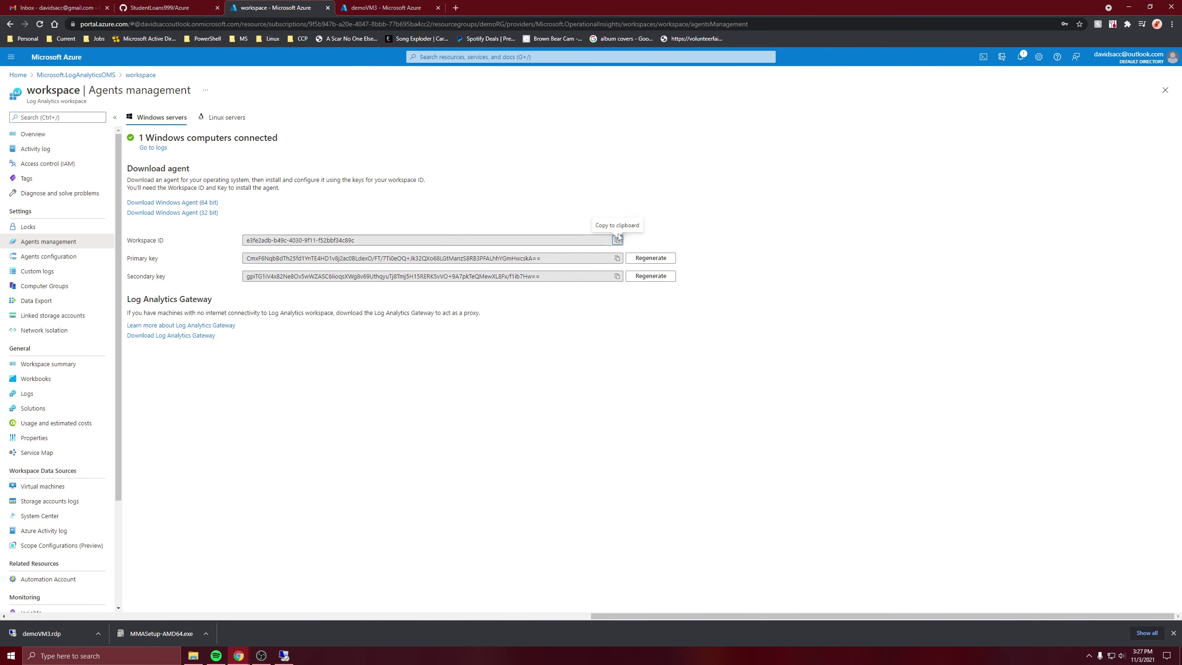
click(617, 258)
click(284, 656)
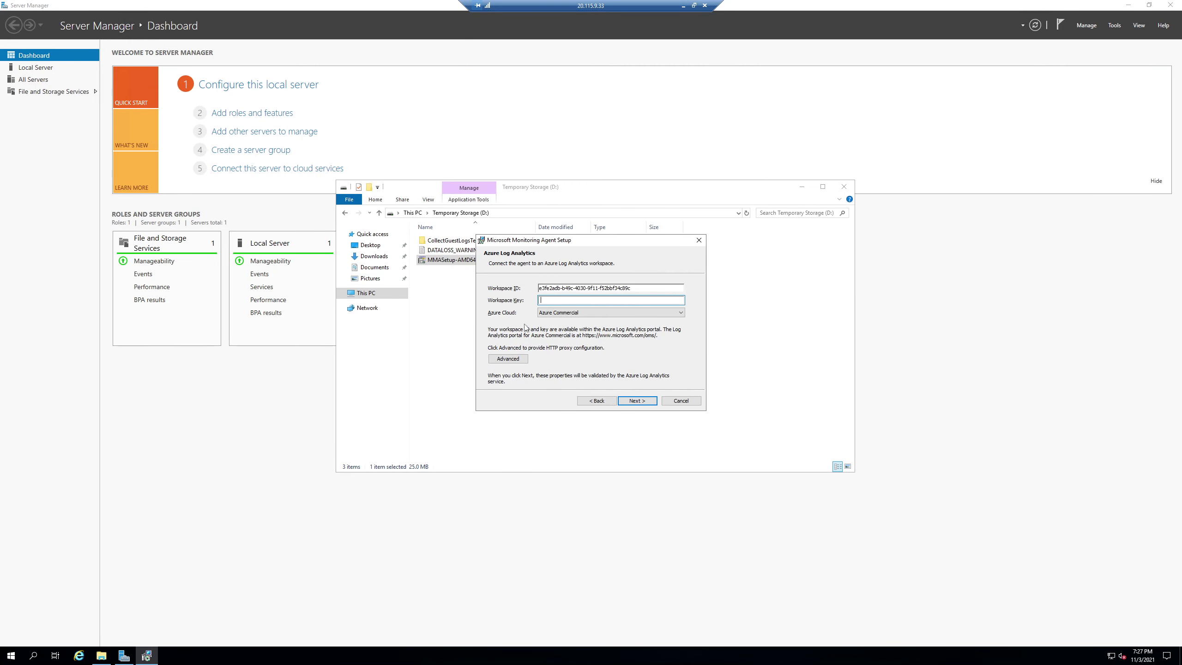
key(ctrl+v)
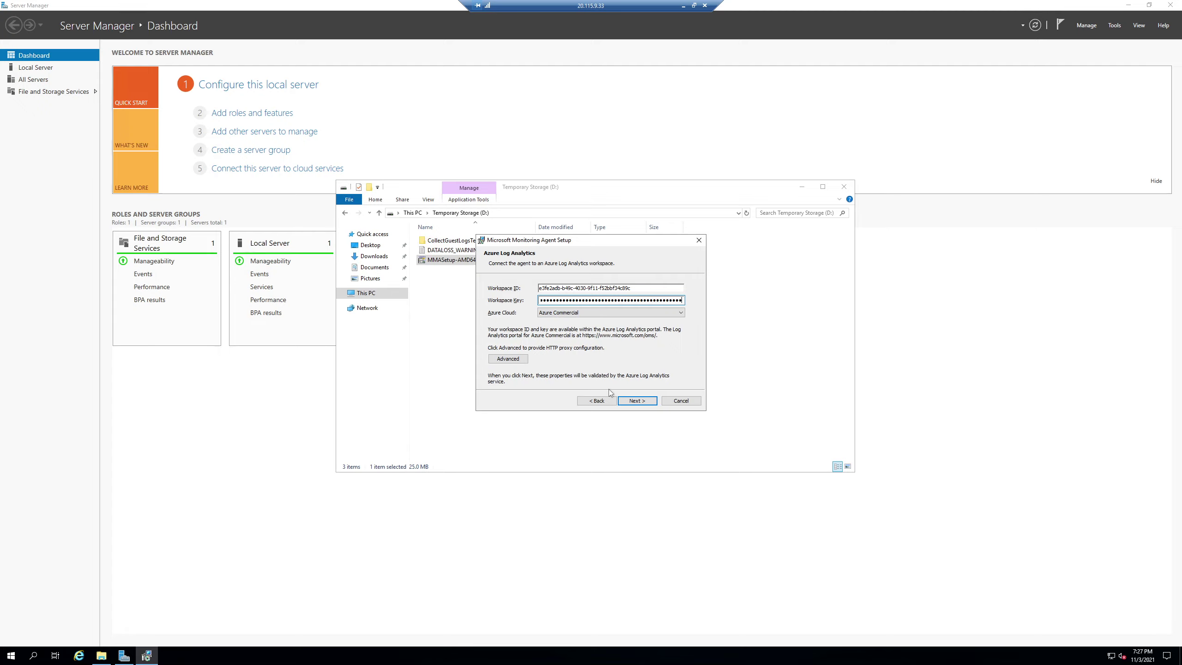
- Select Azure Commercial as the Azure cloud and submit the workspace connection details
click(626, 320)
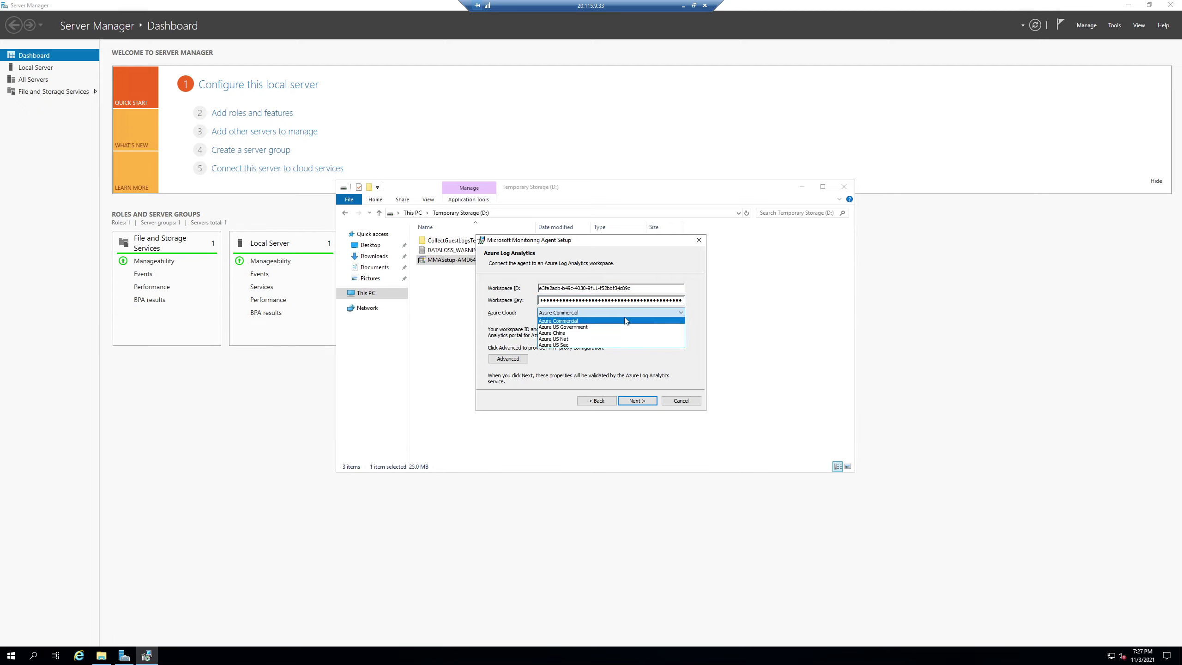
click(626, 320)
click(641, 400)
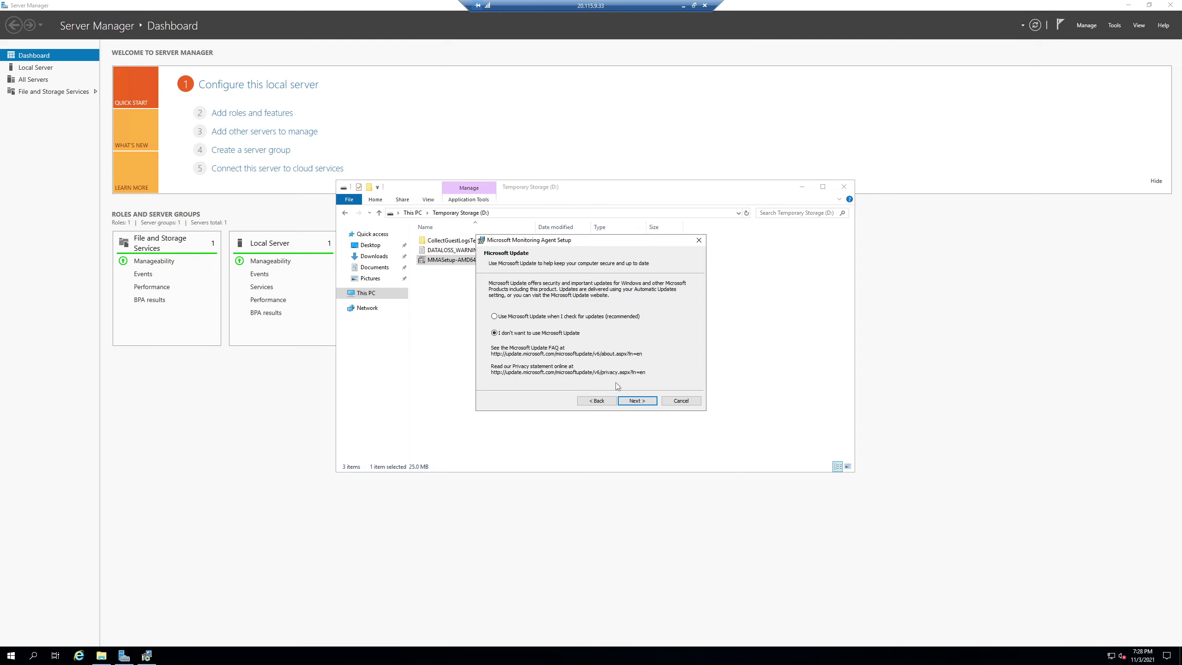
- Install the Microsoft Monitoring Agent without using Microsoft Update, and finish the setup wizard
click(634, 402)
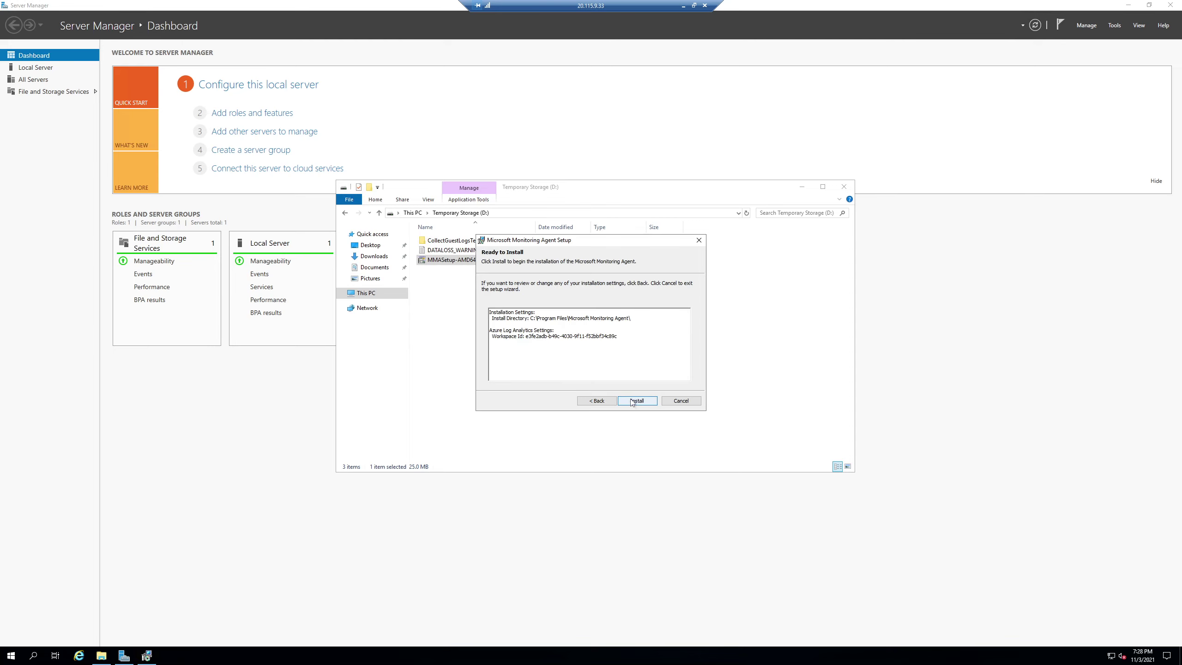
click(636, 401)
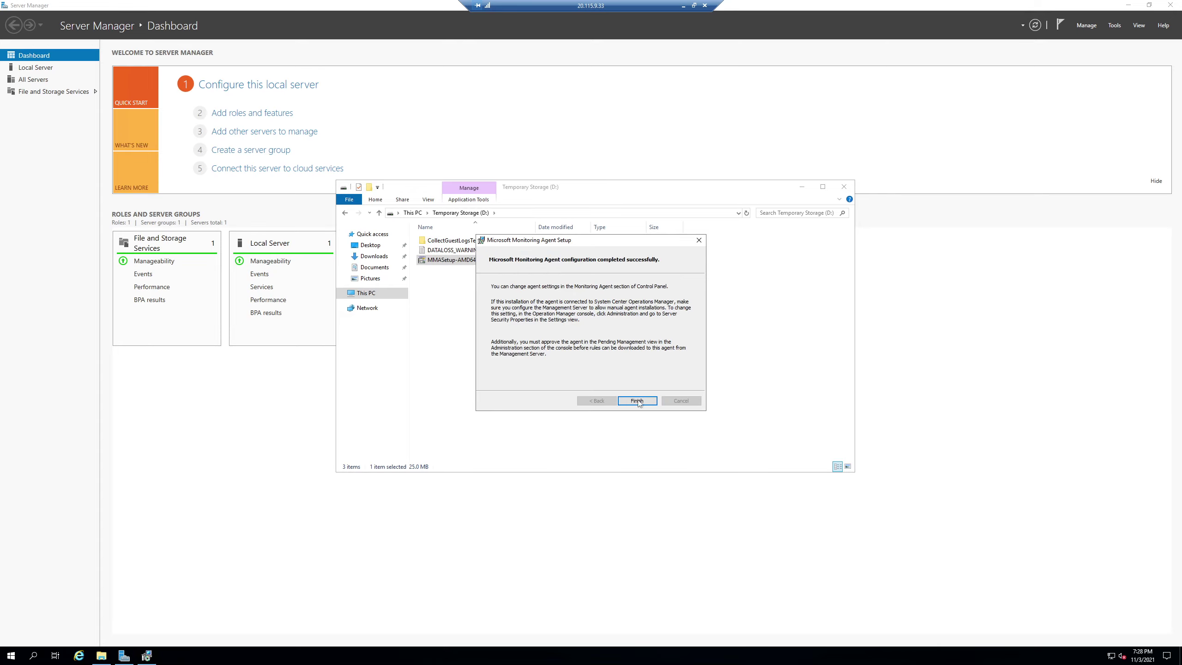
click(637, 400)
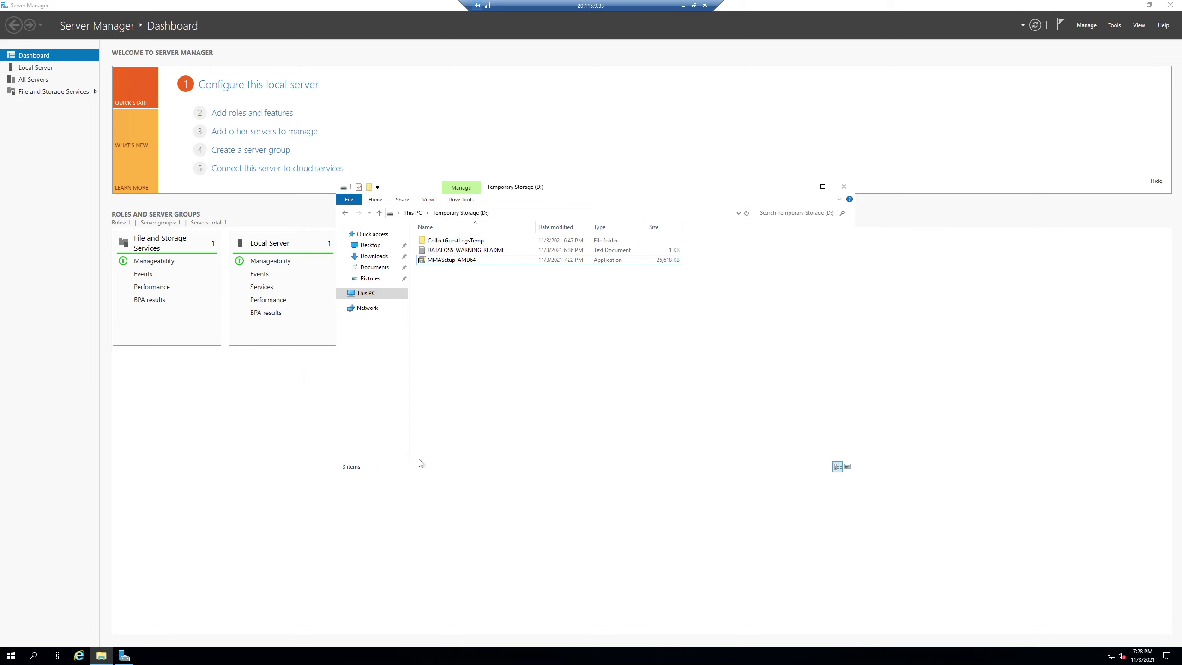
- Return to the Azure portal, close the demoVM3 browser tab, and view the Log Analytics connections of the workspace's virtual machines
click(683, 6)
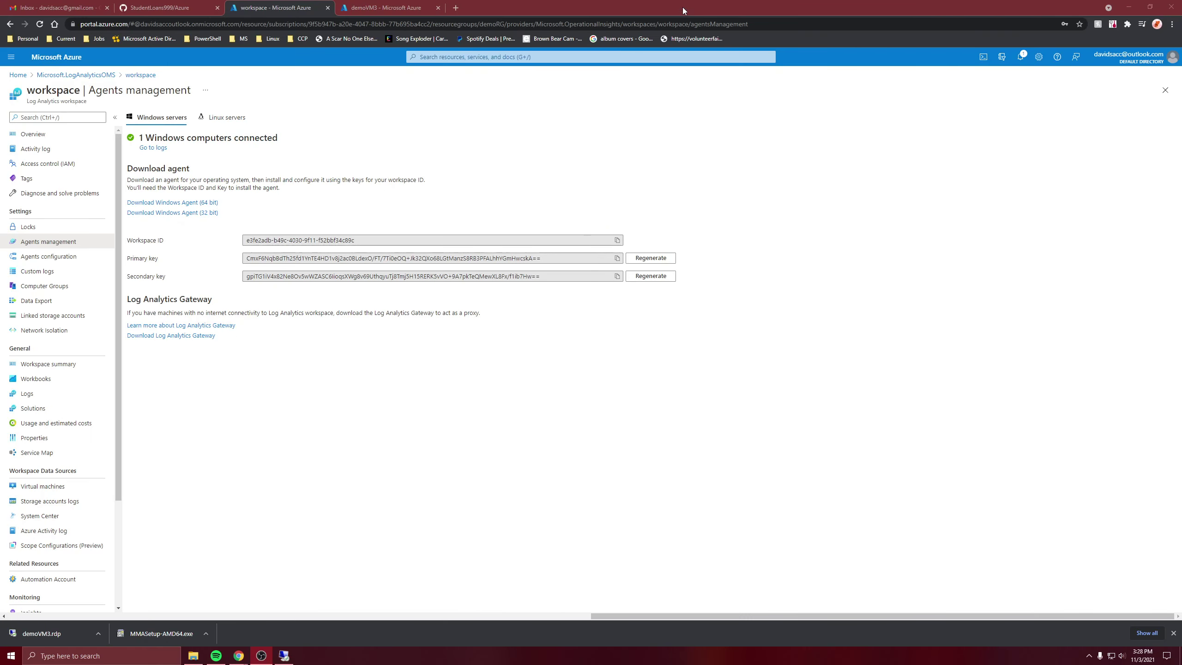
click(437, 7)
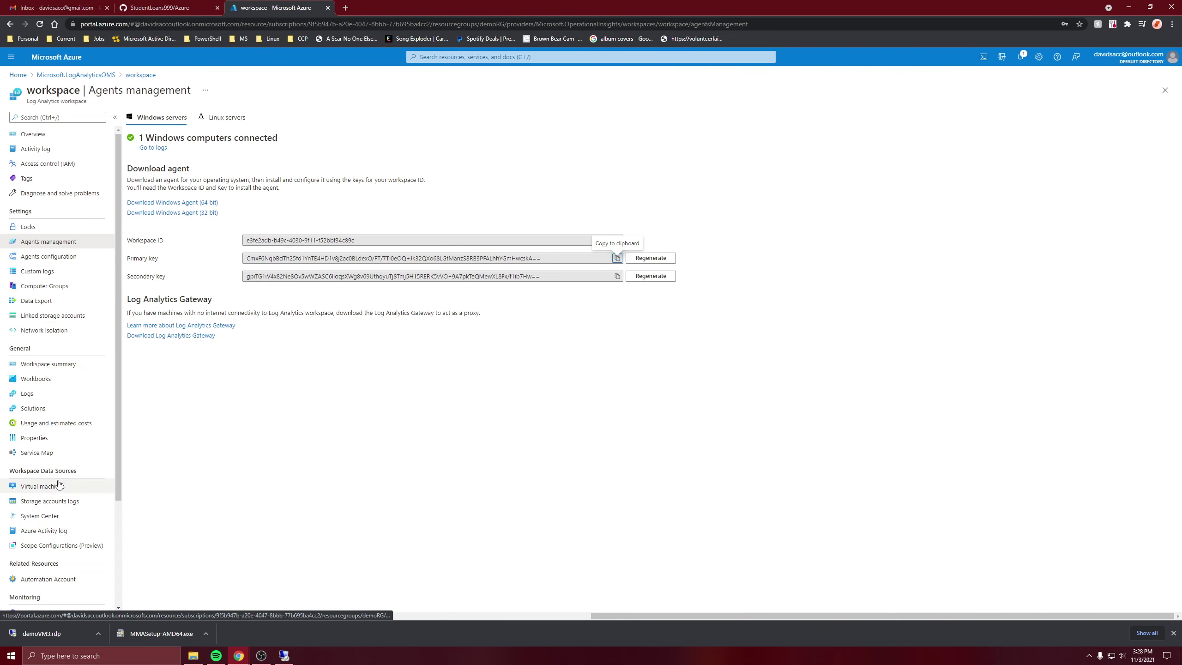
click(43, 486)
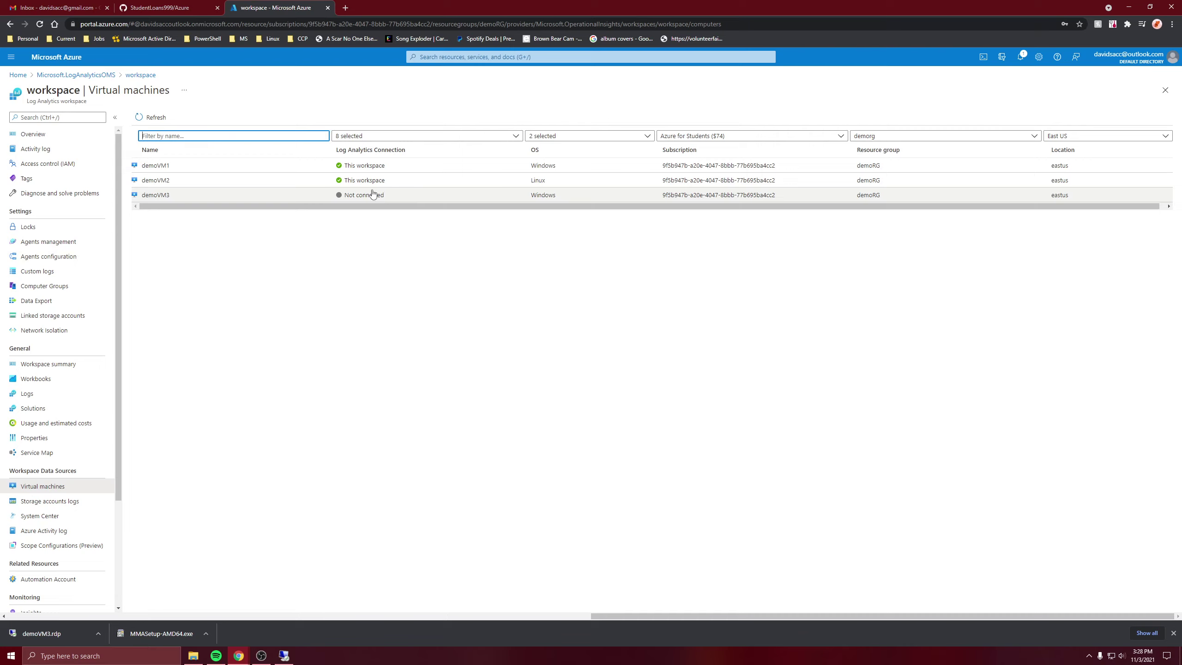